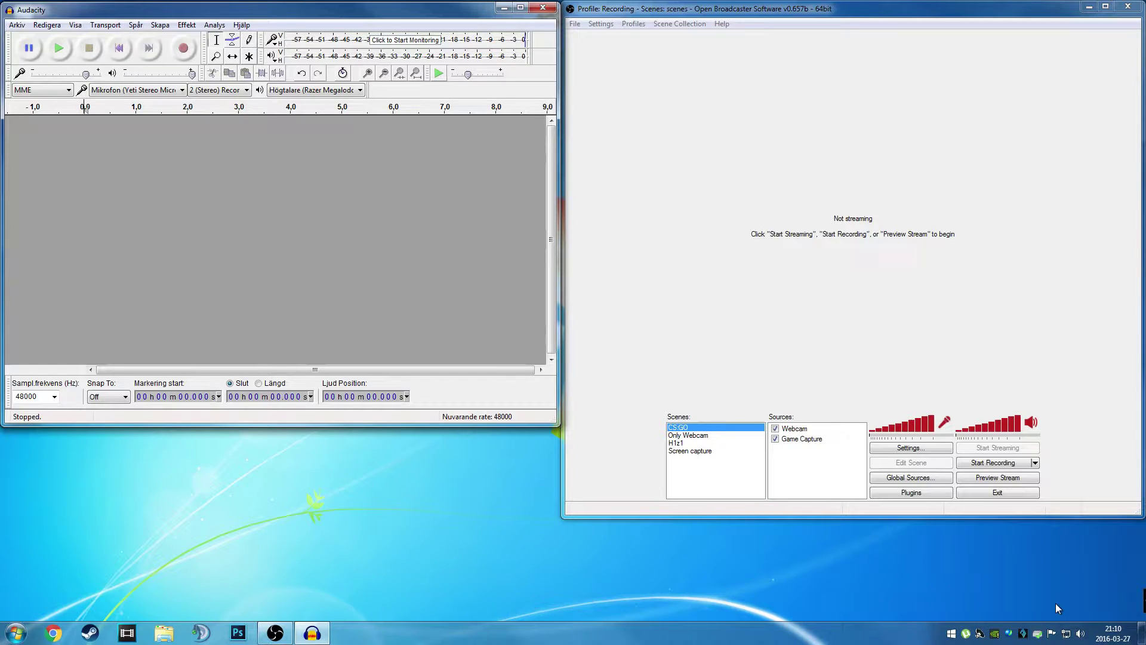
Step: Start the OBS webcam recording, record a new Audacity mic track, and mute the OBS microphone
left_click(1008, 465)
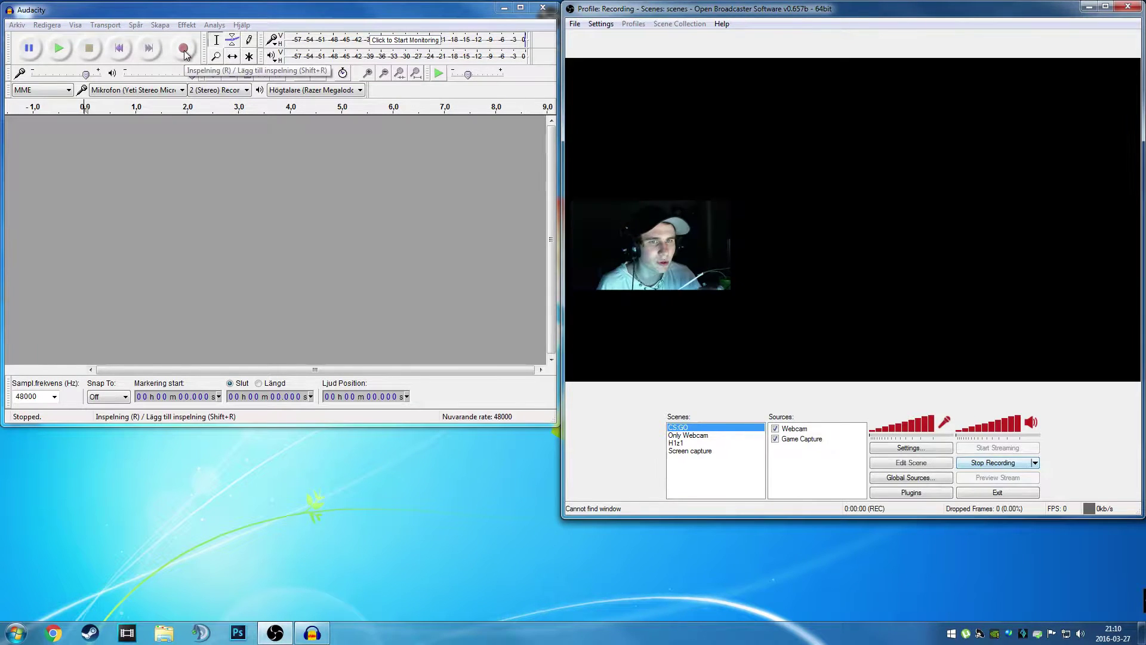
left_click(183, 50)
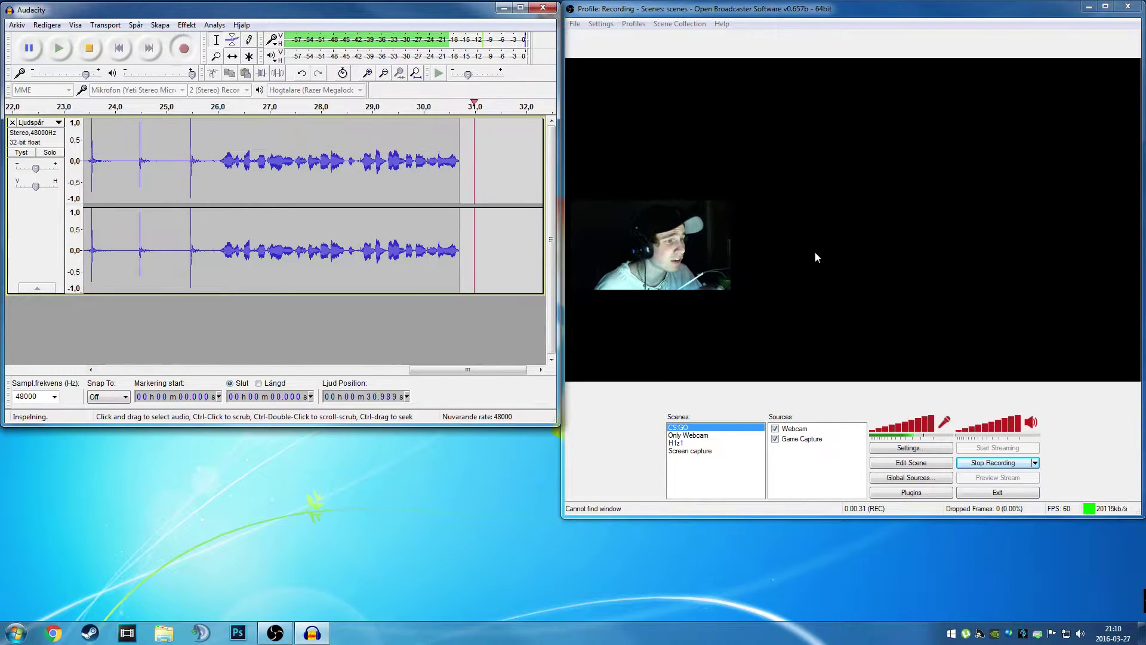
left_click(944, 421)
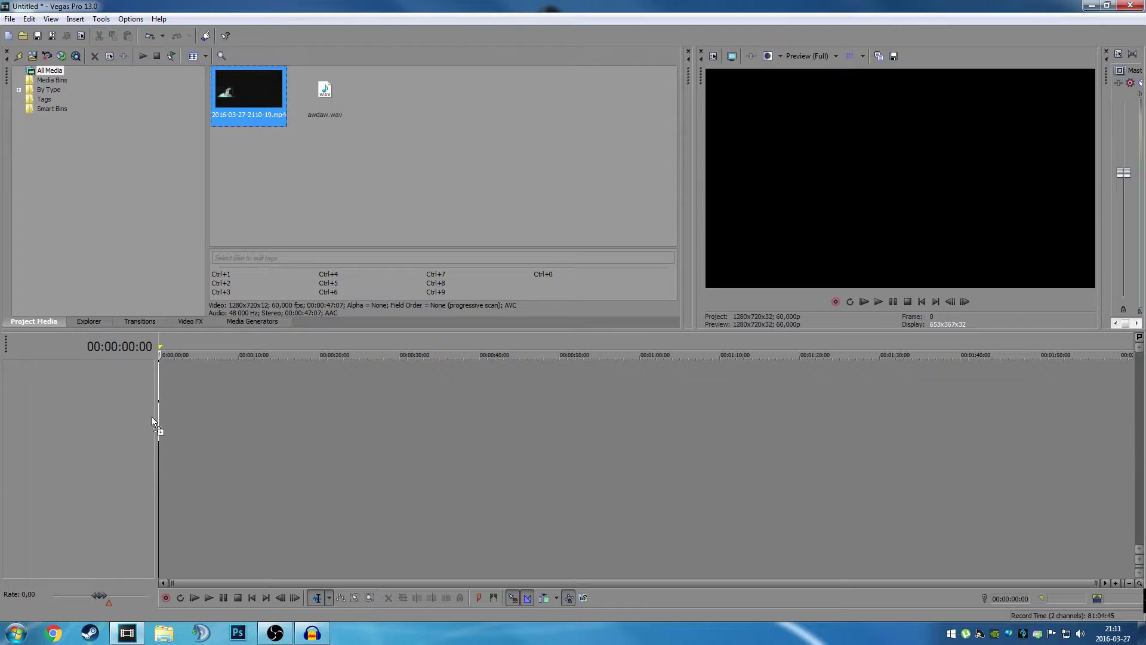
Step: Place the webcam mp4 and the awdaw.wav recording on the timeline as stacked tracks
left_click_drag(152, 417, 161, 419)
mouse_move(324, 94)
left_mouse_down()
mouse_move(333, 153)
mouse_move(179, 469)
mouse_move(150, 460)
left_mouse_up()
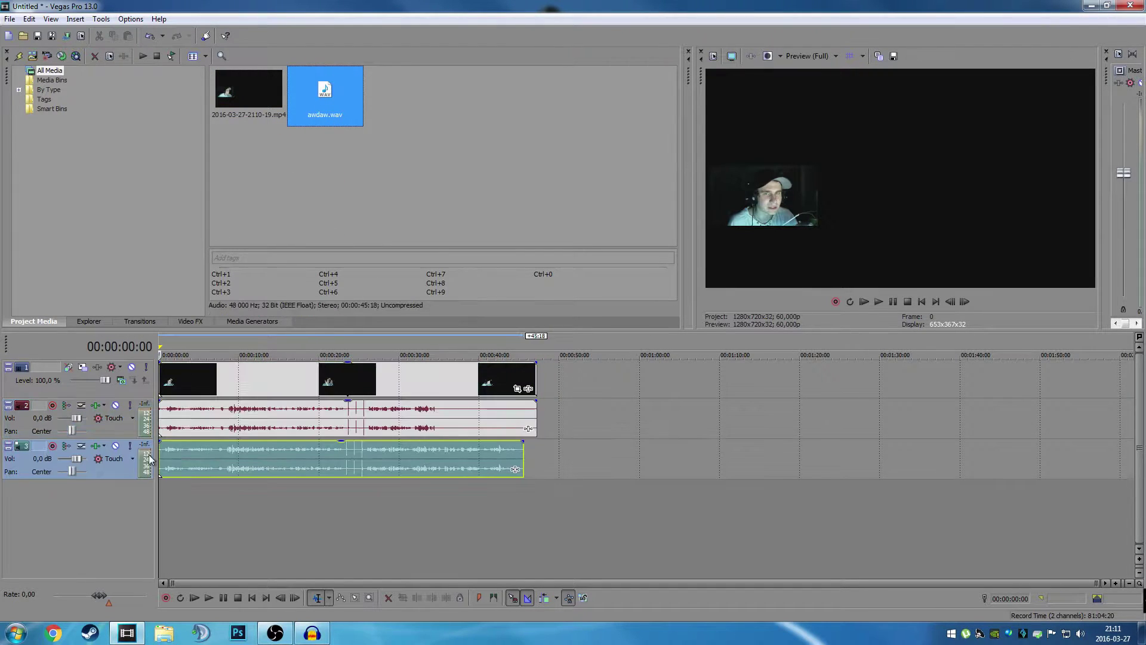
Step: Scrub the playhead between about 00:00:23 and 00:00:25 to compare the two clap peaks
left_click(362, 459)
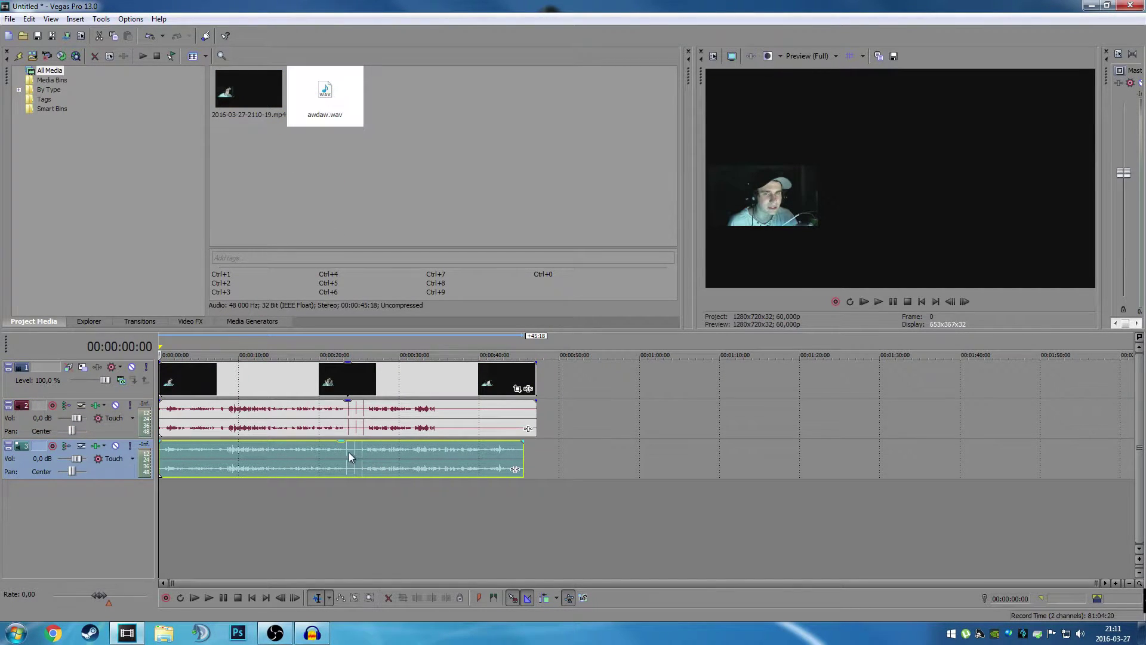
scroll(531, 471, "up", 3)
scroll(663, 468, "down", 3)
scroll(612, 462, "up", 4)
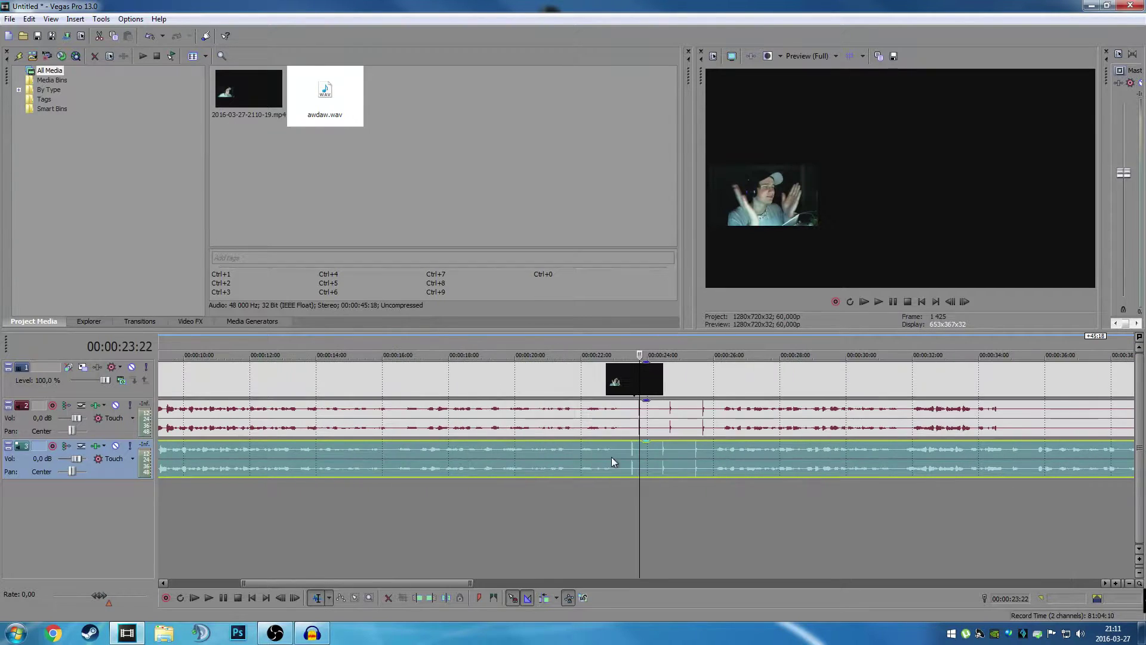
left_click(668, 426)
left_click(707, 422)
left_click(695, 458)
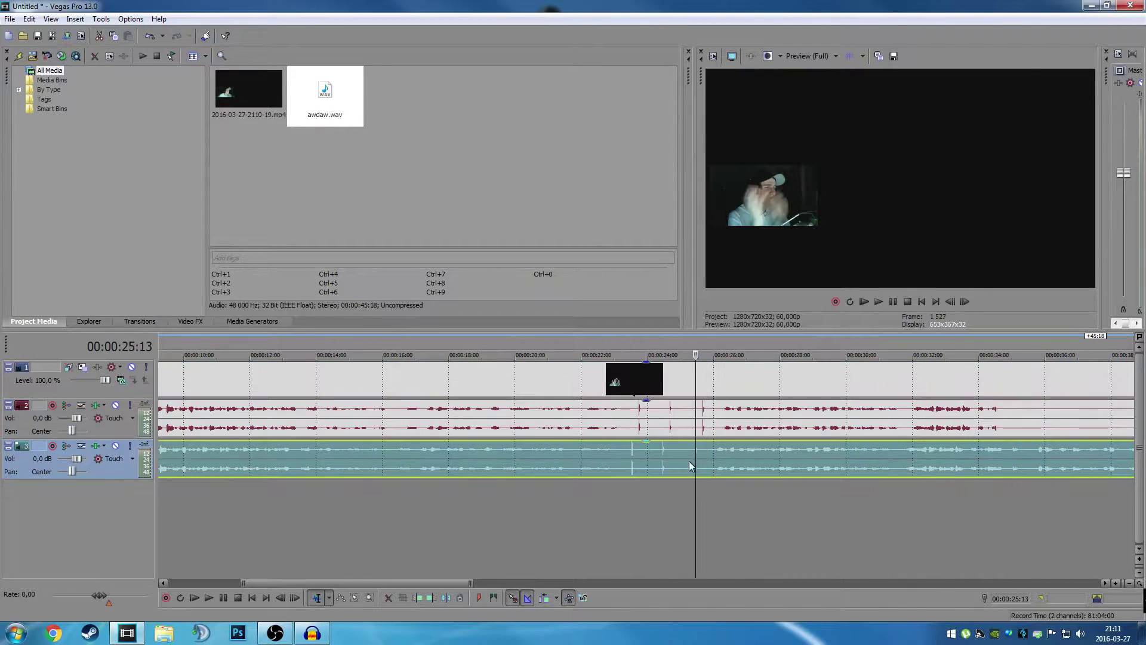
left_click(631, 455)
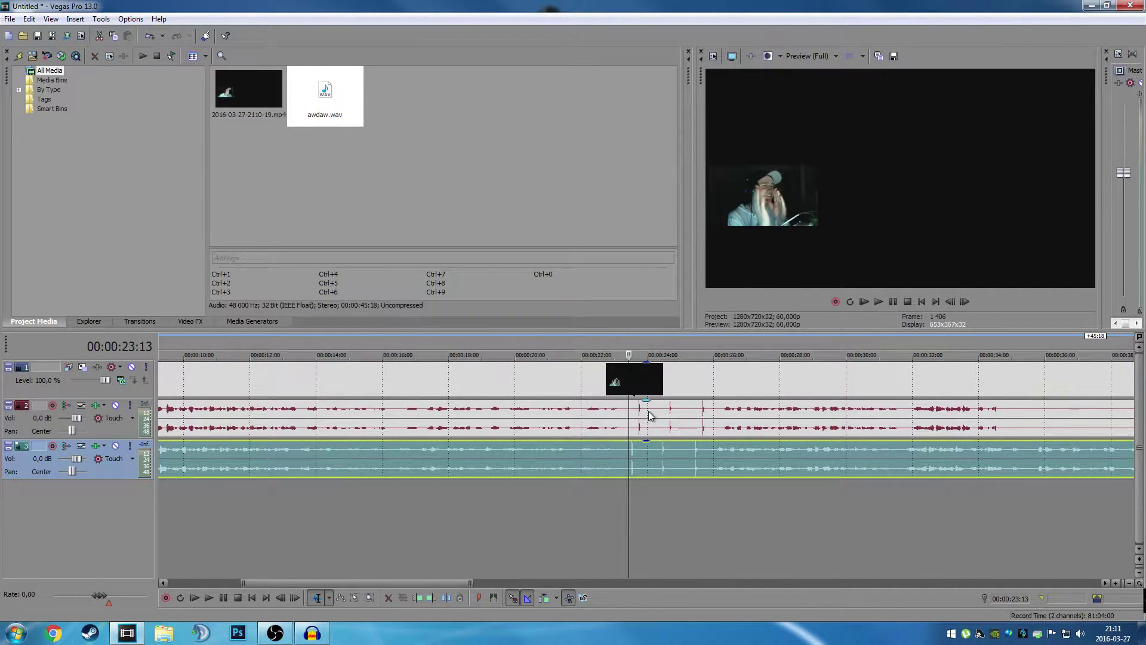
left_click(673, 413)
left_click(706, 409)
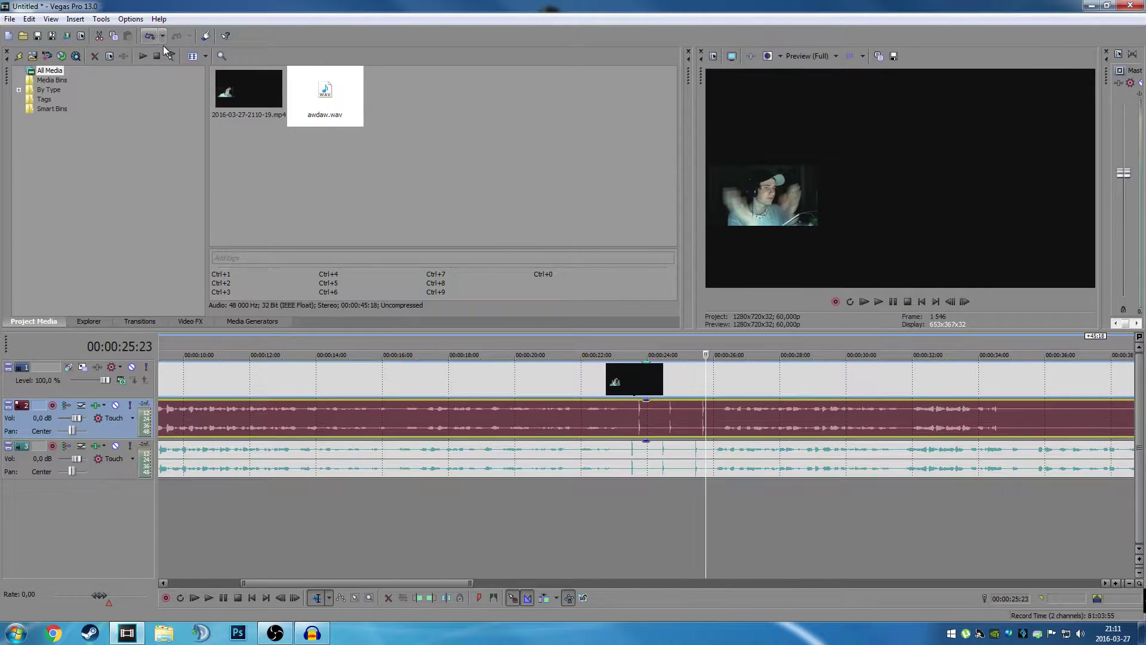
left_click(640, 430)
scroll(717, 454, "up", 5)
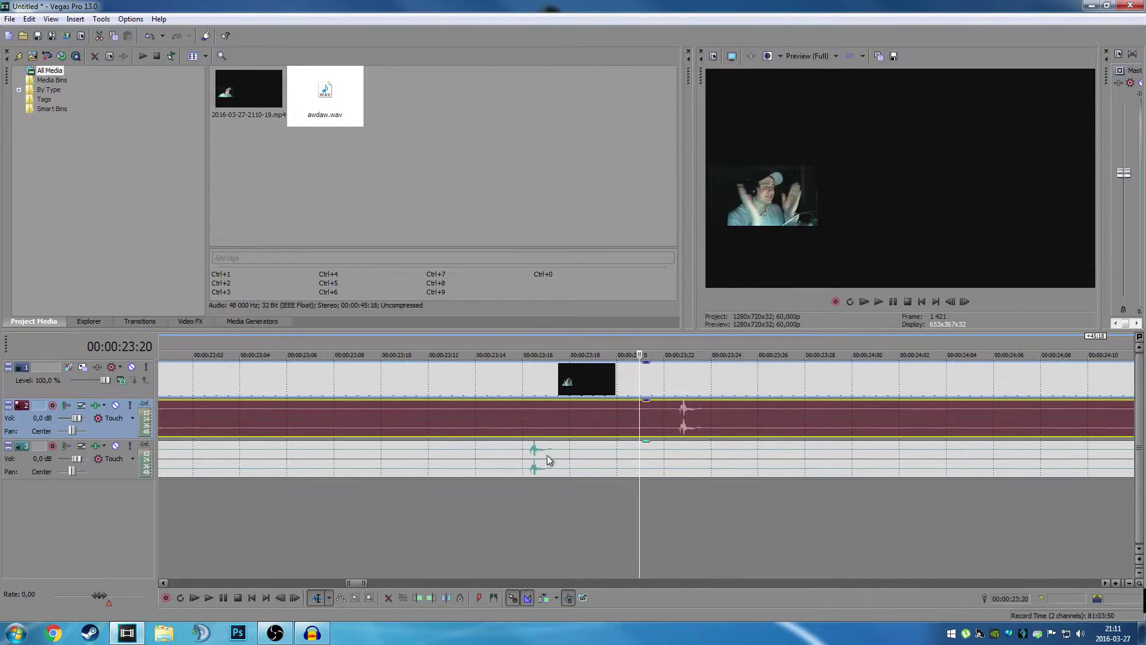
left_click(640, 457)
scroll(697, 453, "up", 3)
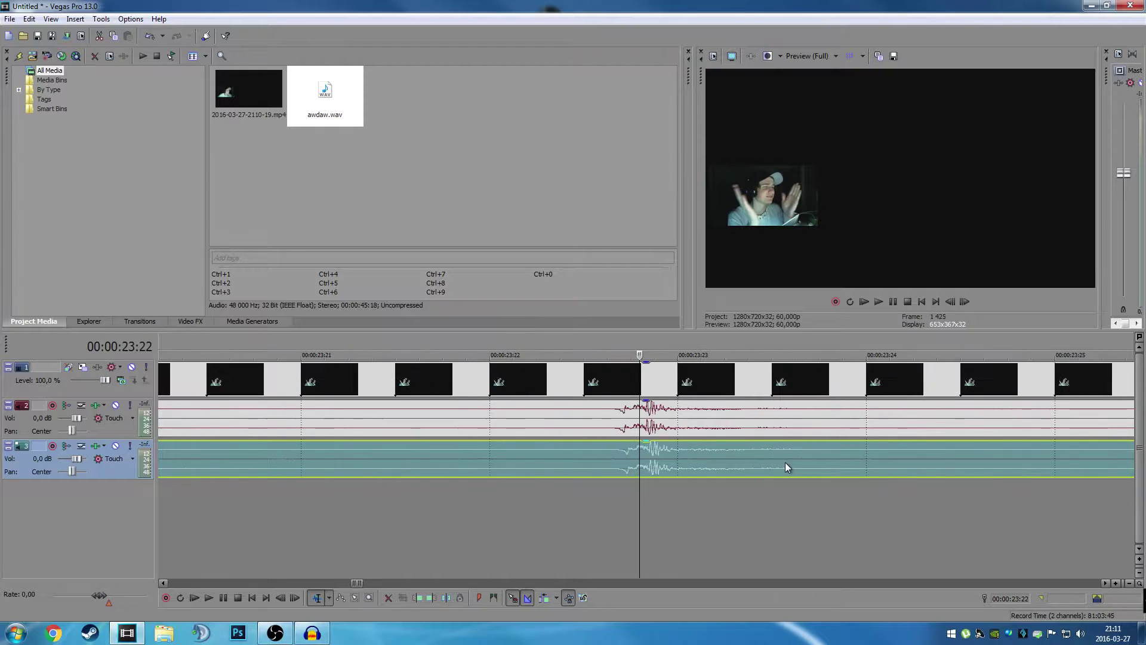
scroll(697, 456, "up", 2)
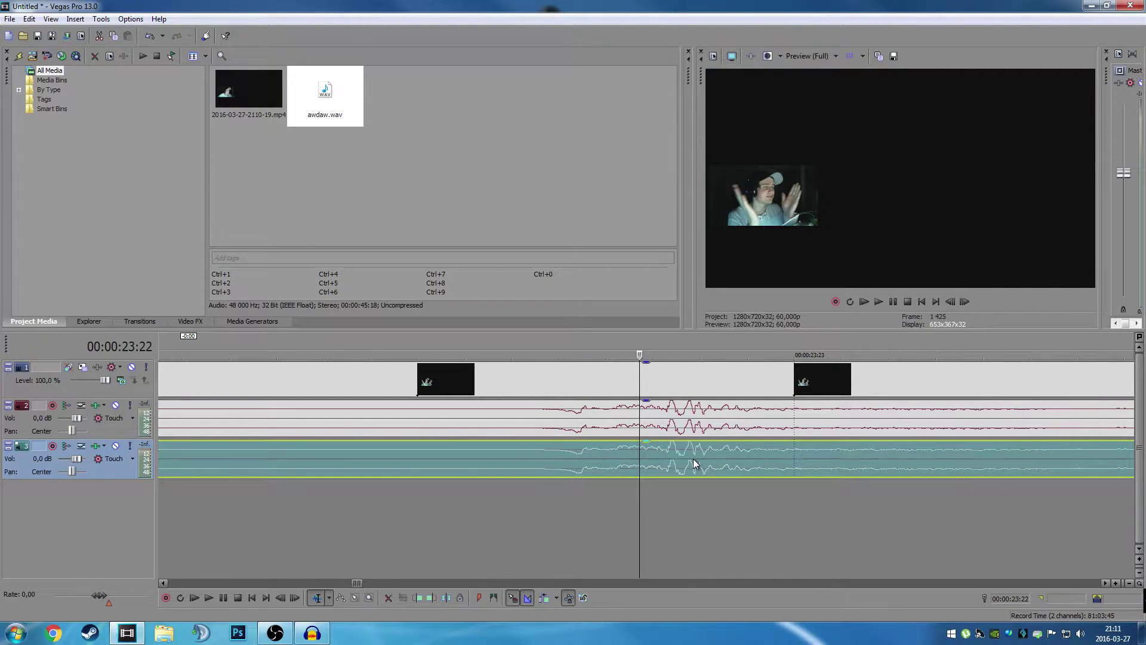
scroll(694, 459, "down", 3)
scroll(725, 450, "down", 2)
scroll(714, 458, "down", 3)
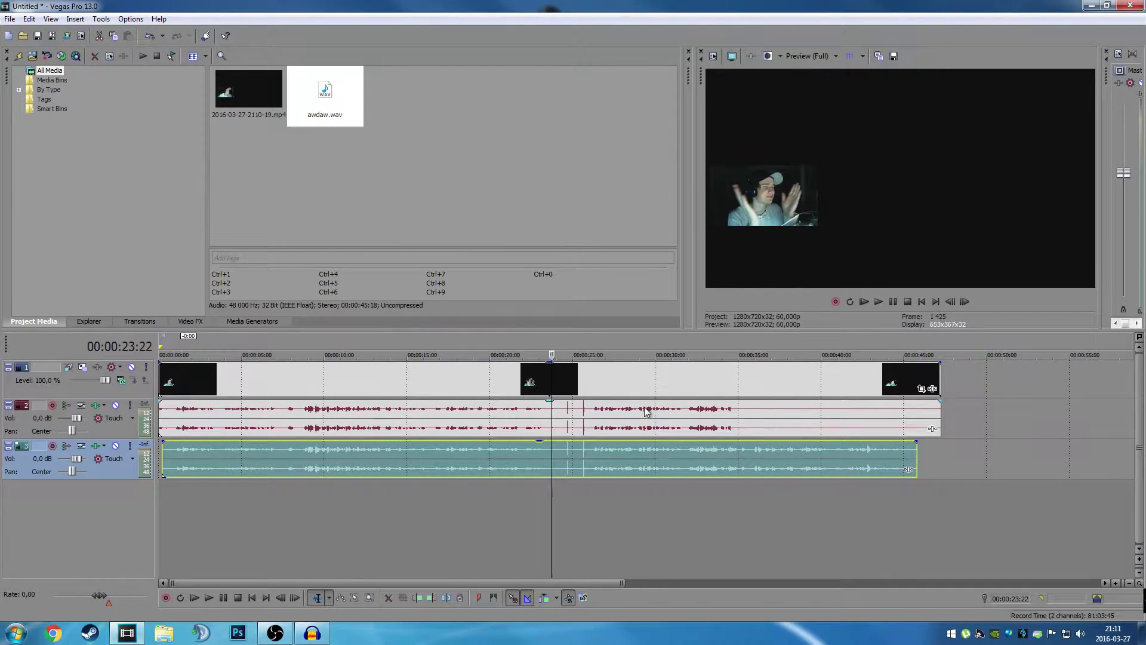
left_click(131, 20)
Step: Switch off Quantize to Frames in the Options menu for sub-frame alignment
key("Escape")
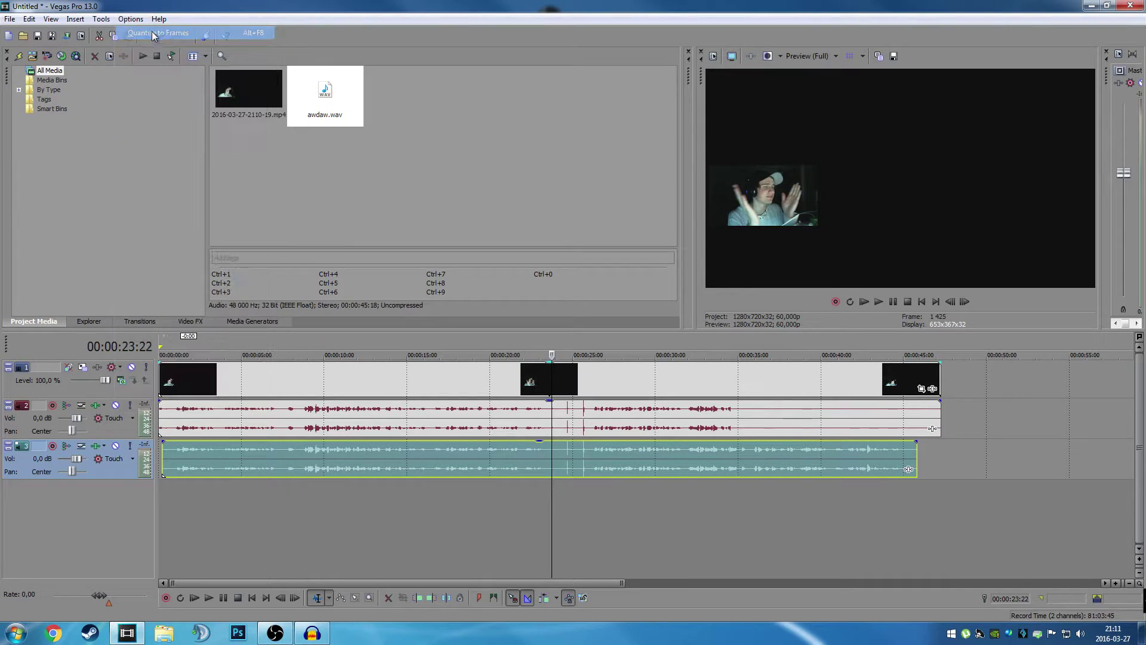
left_click(575, 458)
scroll(627, 461, "up", 8)
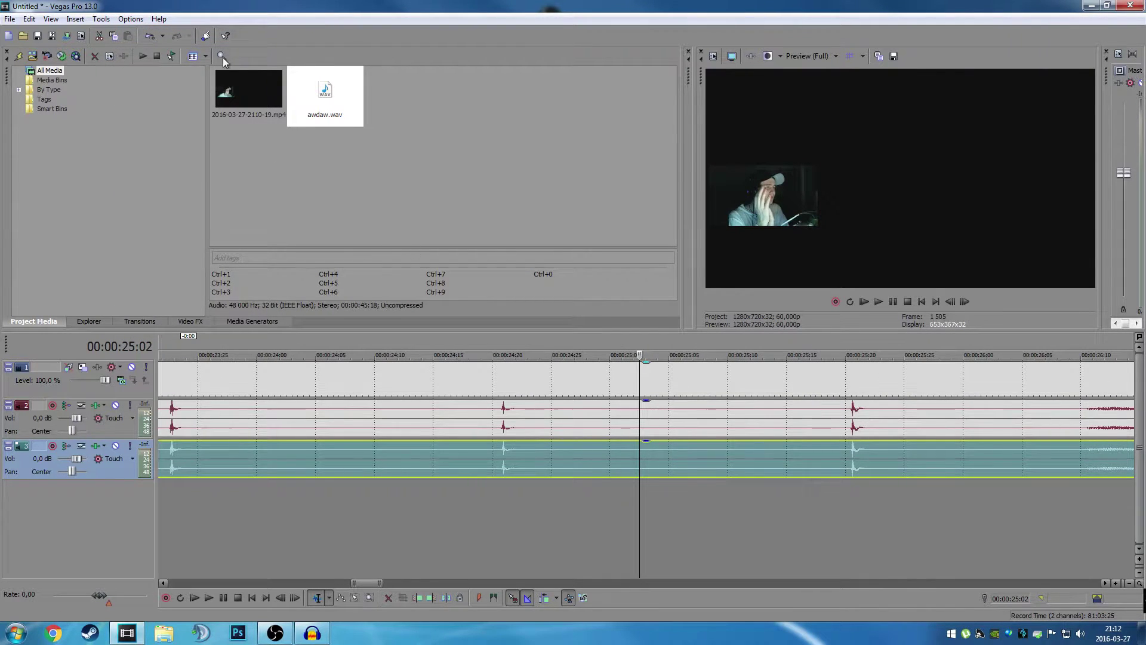
left_click(131, 19)
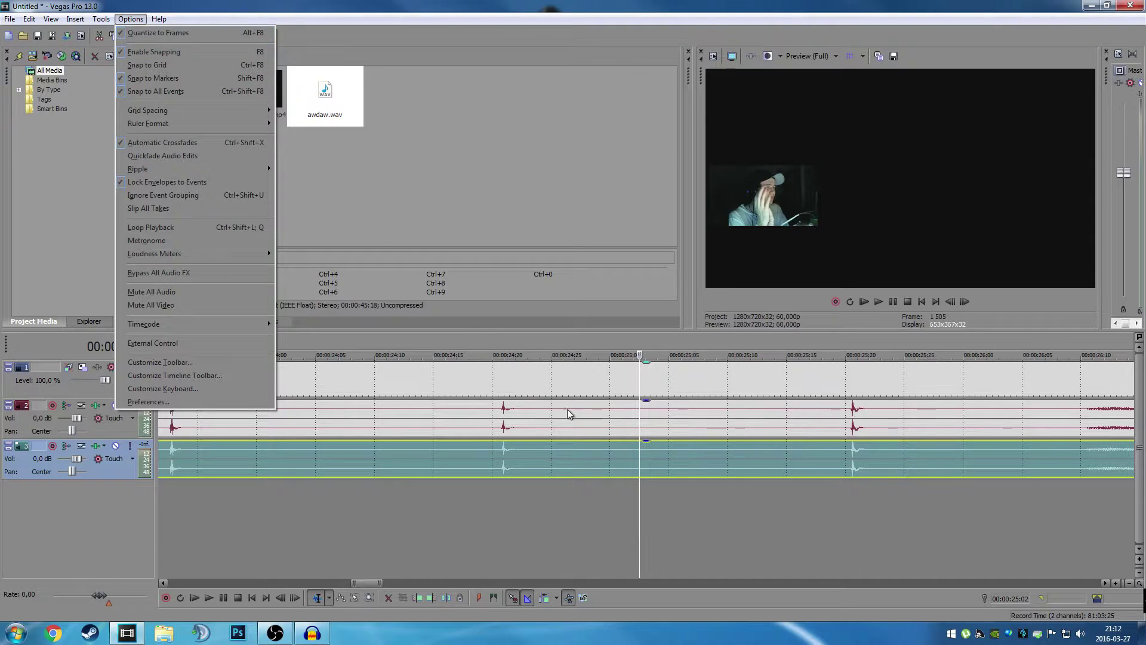
left_click(525, 432)
scroll(623, 452, "down", 5)
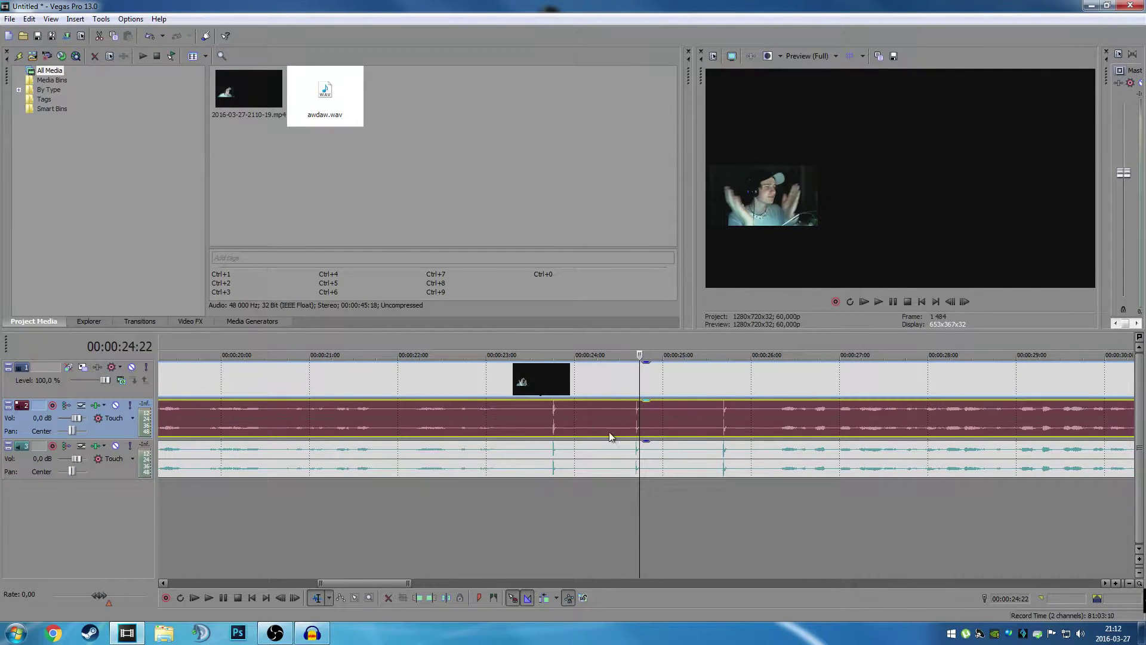
scroll(609, 436, "up", 4)
Step: Slide the video's audio event left and right to roughly line up with the wav clap
left_click(385, 418)
scroll(588, 450, "up", 3)
scroll(600, 444, "up", 2)
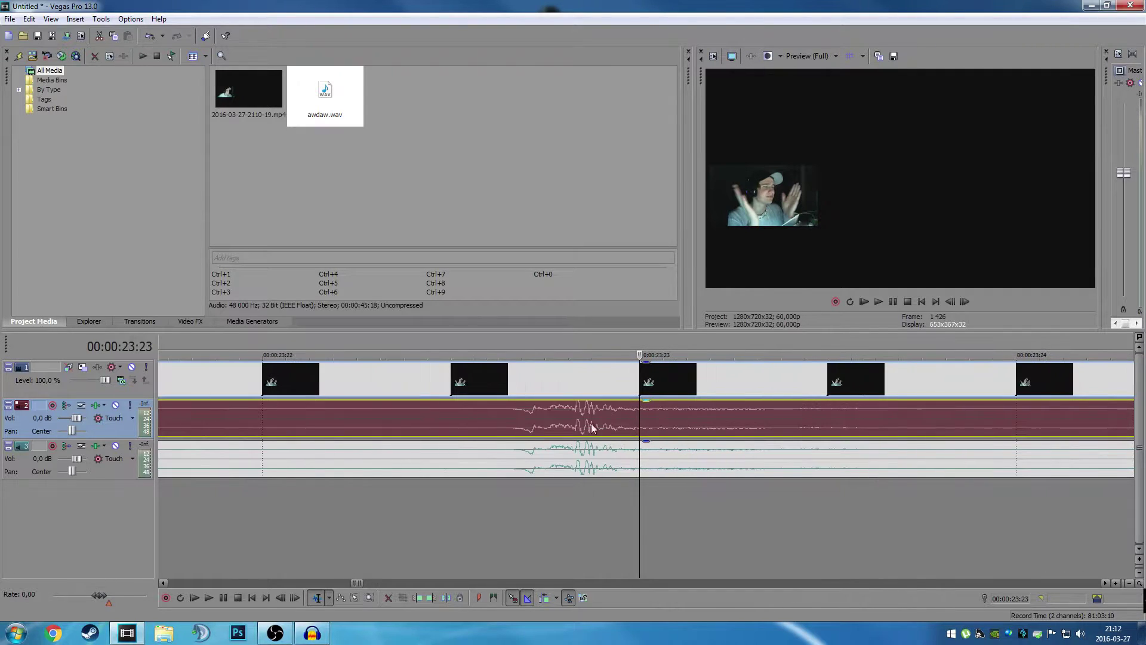
scroll(615, 438, "up", 2)
scroll(827, 422, "down", 4)
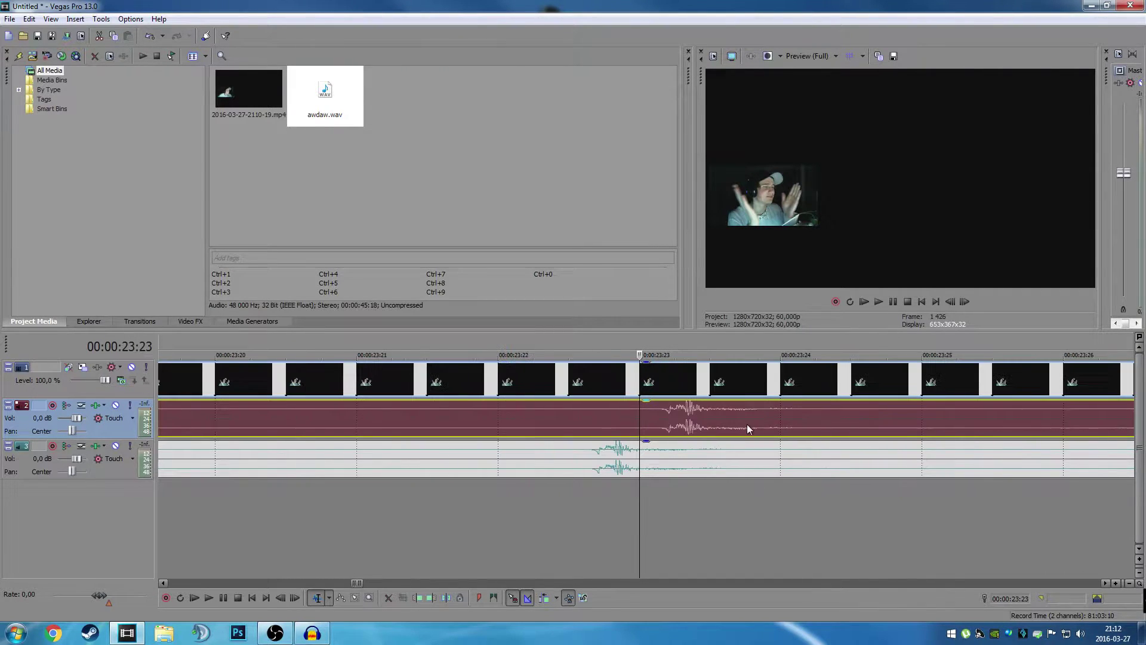
left_click_drag(814, 422, 572, 421)
left_click_drag(457, 428, 733, 427)
scroll(734, 428, "down", 4)
scroll(527, 432, "down", 3)
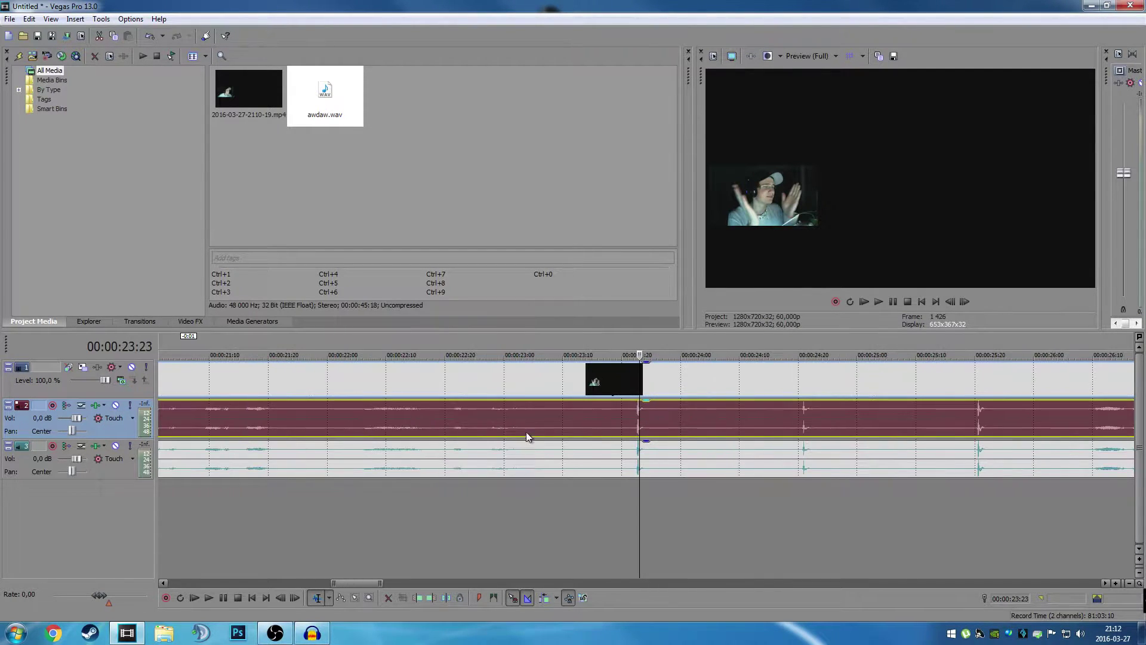
left_click(704, 452)
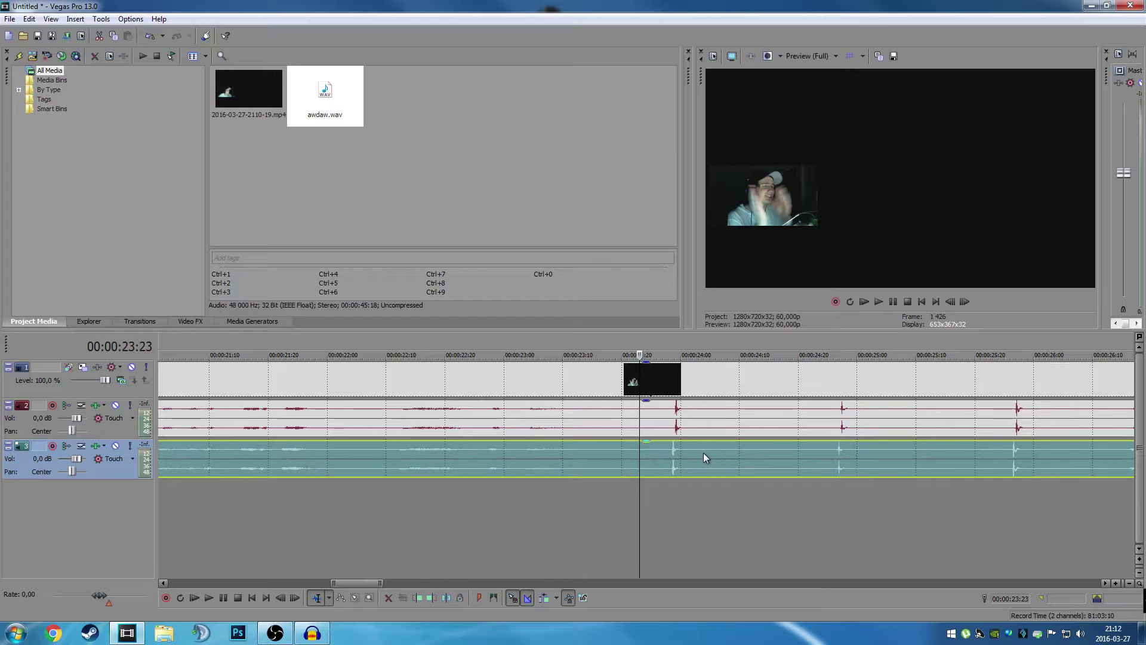
scroll(708, 458, "up", 3)
left_click_drag(613, 419, 548, 428)
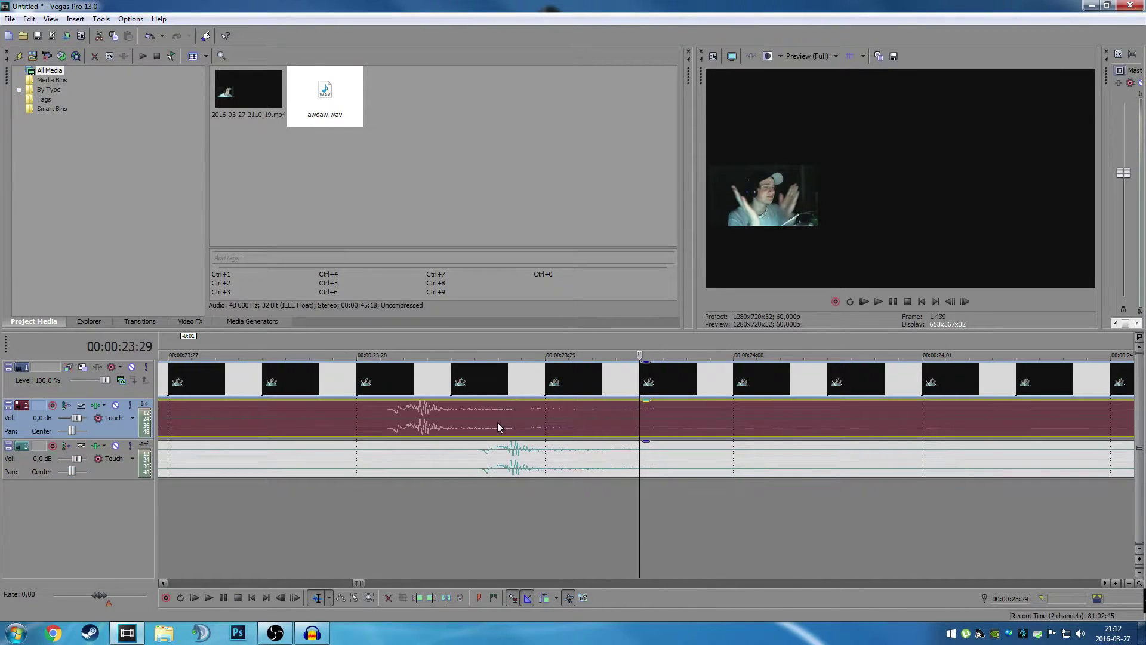
left_click_drag(525, 452, 513, 452)
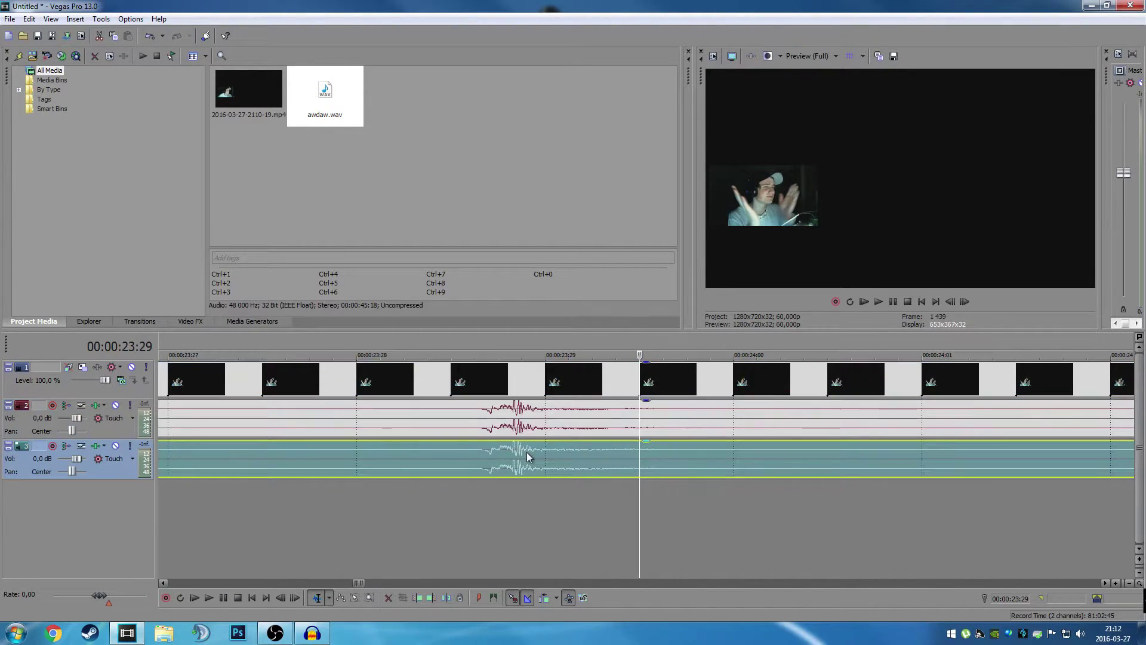
Step: Fine-nudge the track 2 audio so its clap burst sits over the track 3 clap
left_click(580, 425)
left_click(523, 453)
left_click(567, 422)
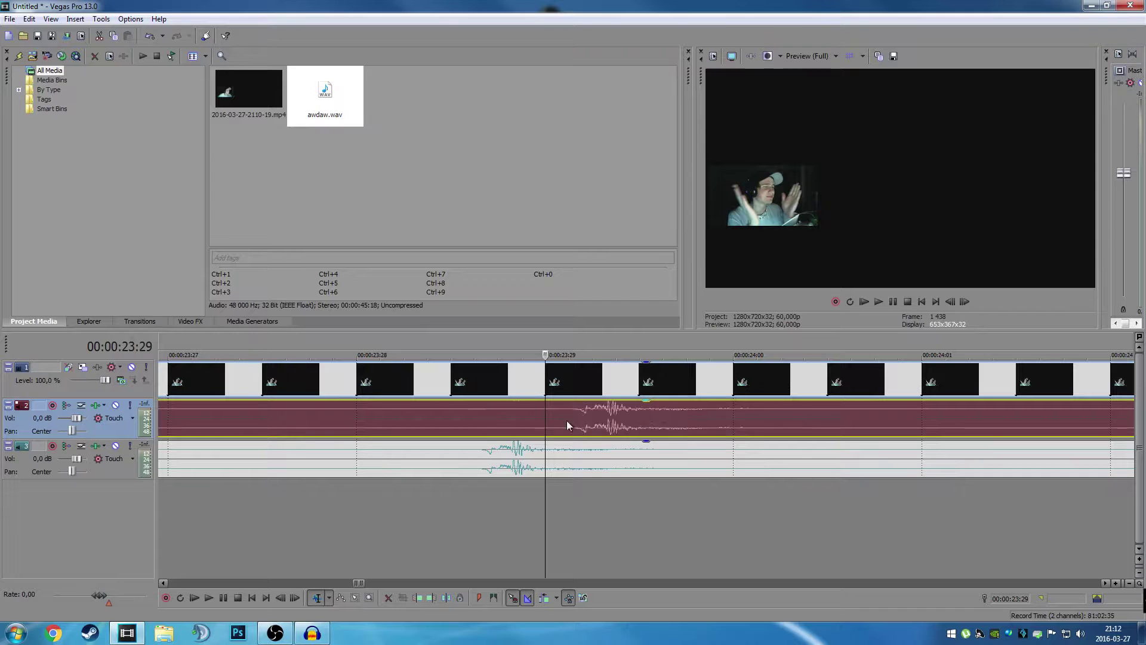
left_click_drag(567, 420, 505, 424)
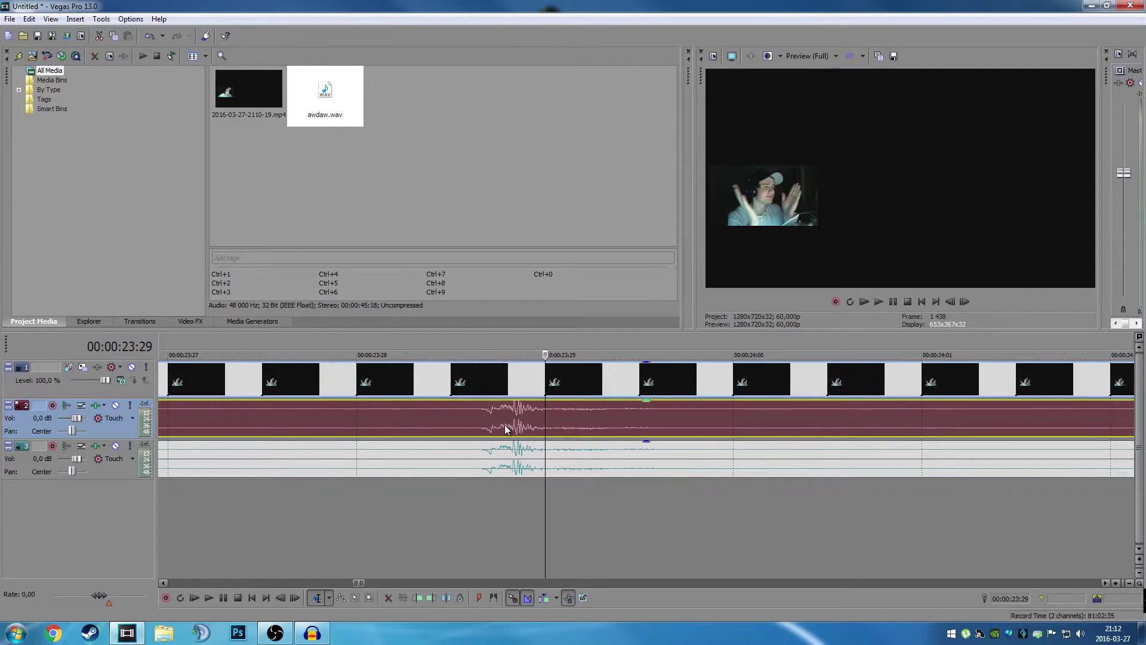
left_click(495, 455)
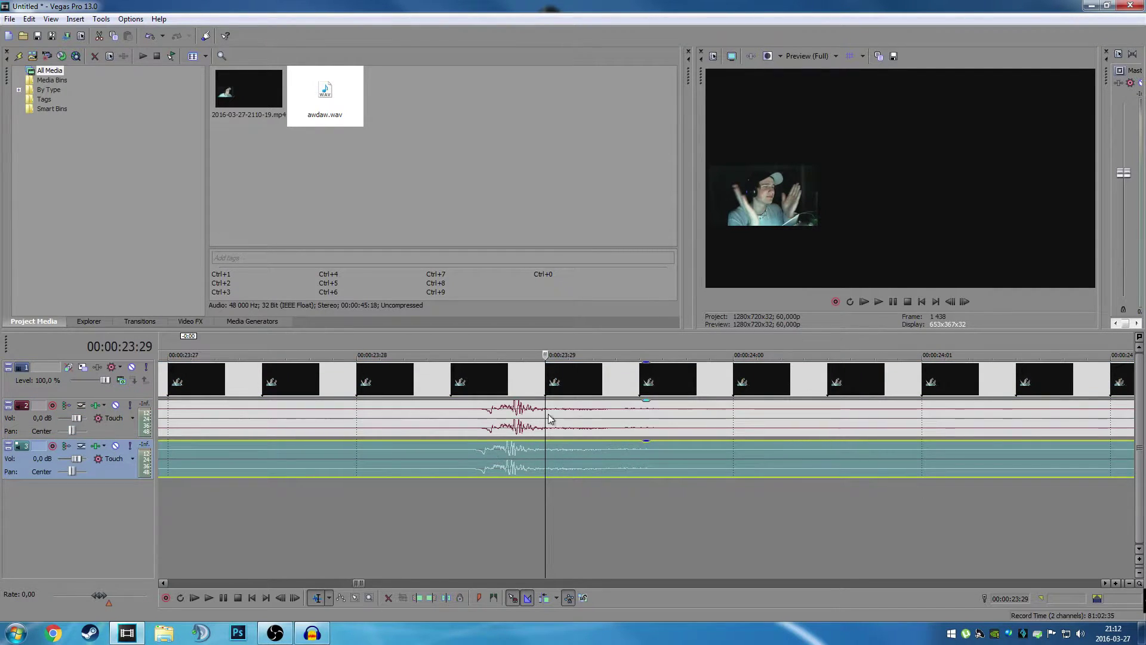
left_click_drag(549, 419, 639, 418)
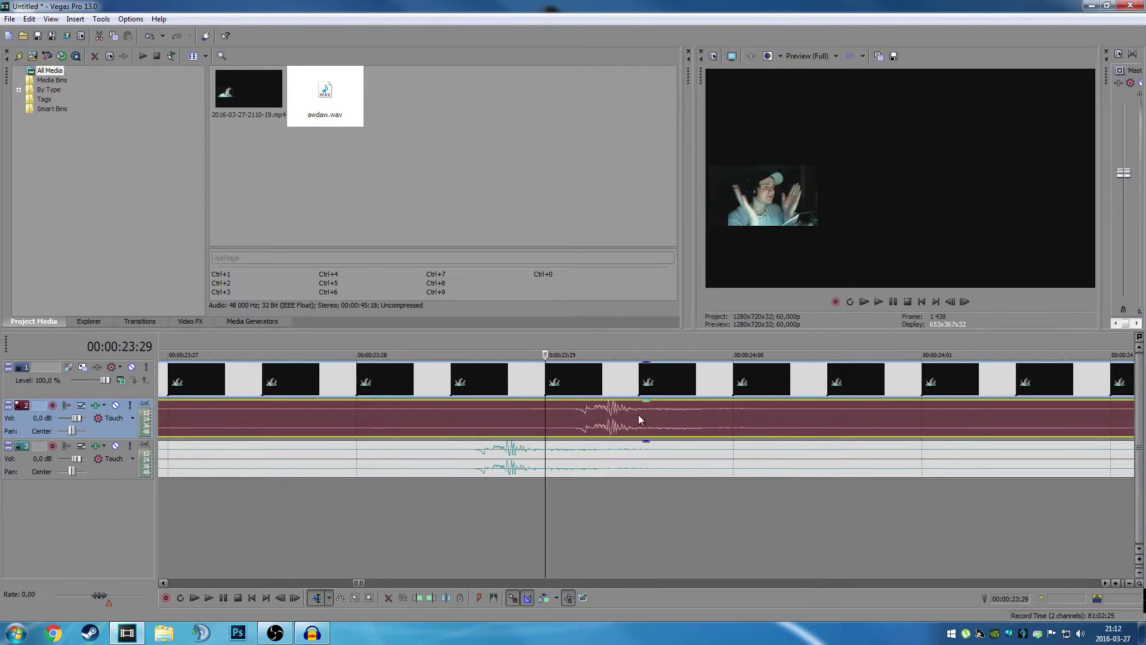
Step: Turn off snapping to whole frames and place the playhead just before the clap
left_click(131, 18)
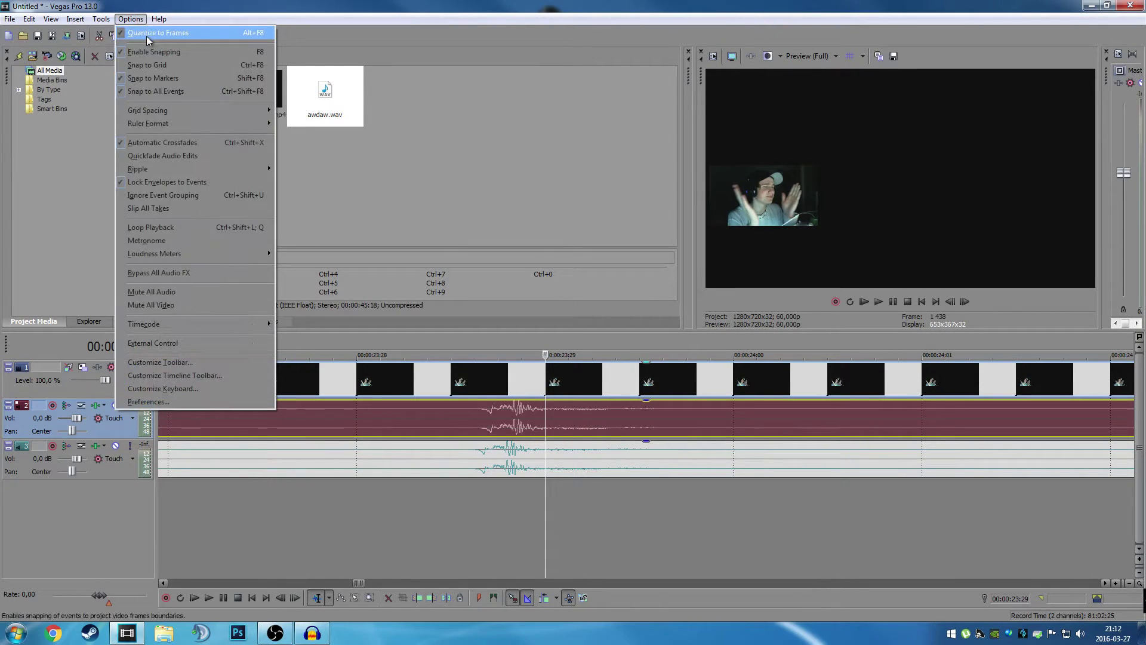
left_click(146, 36)
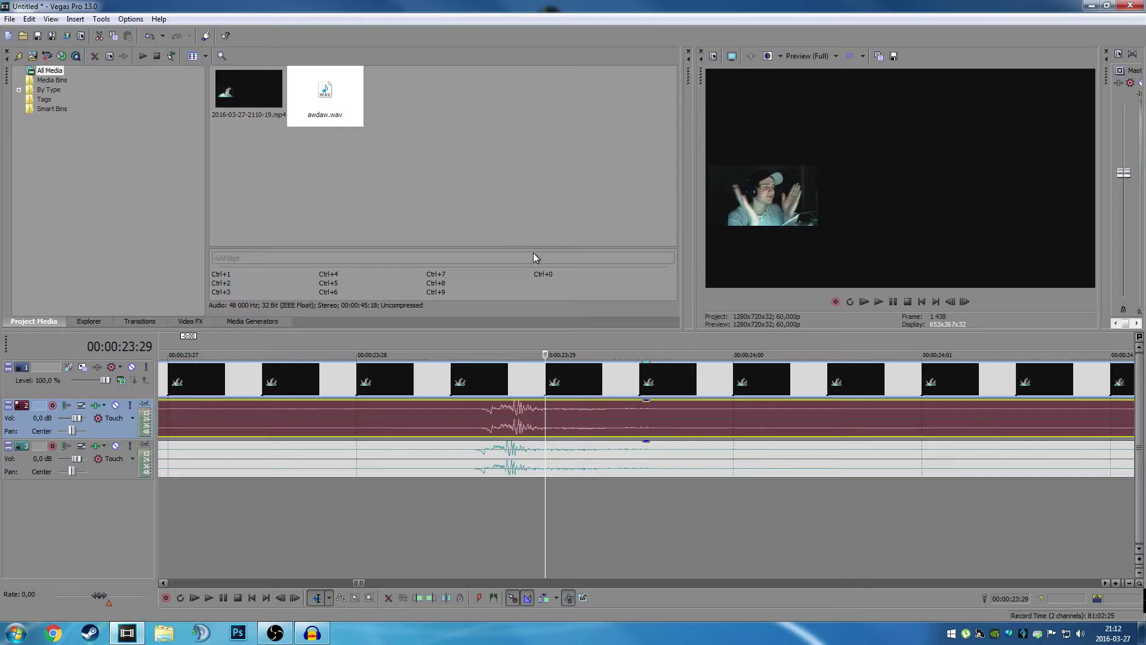
left_click(131, 20)
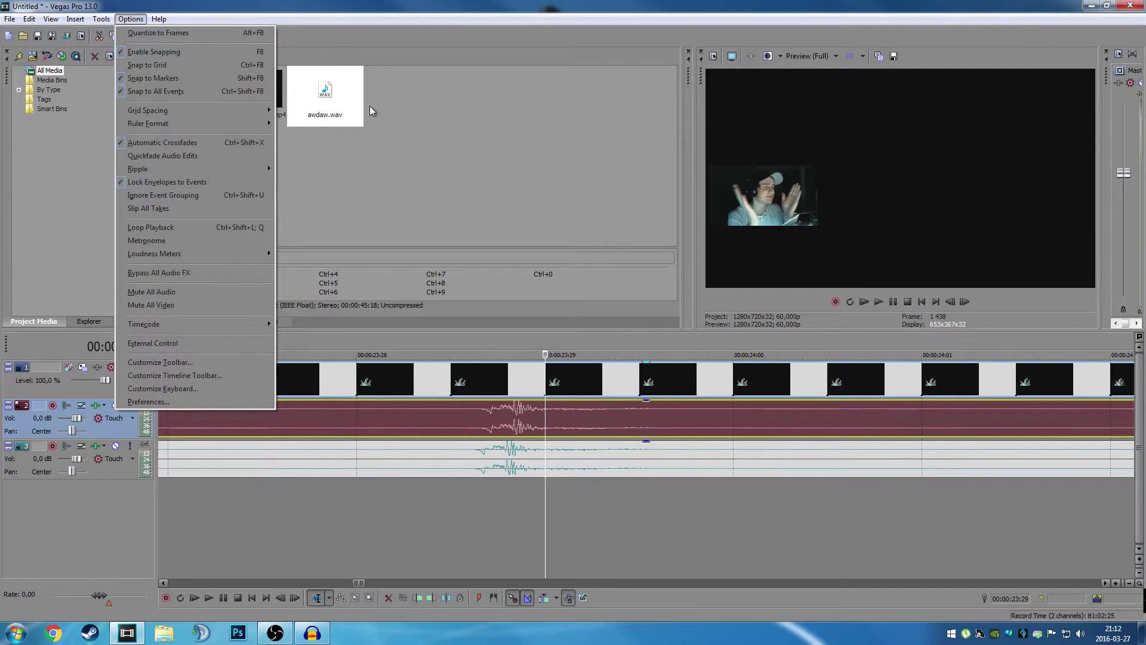
left_click(535, 423)
left_click(522, 426)
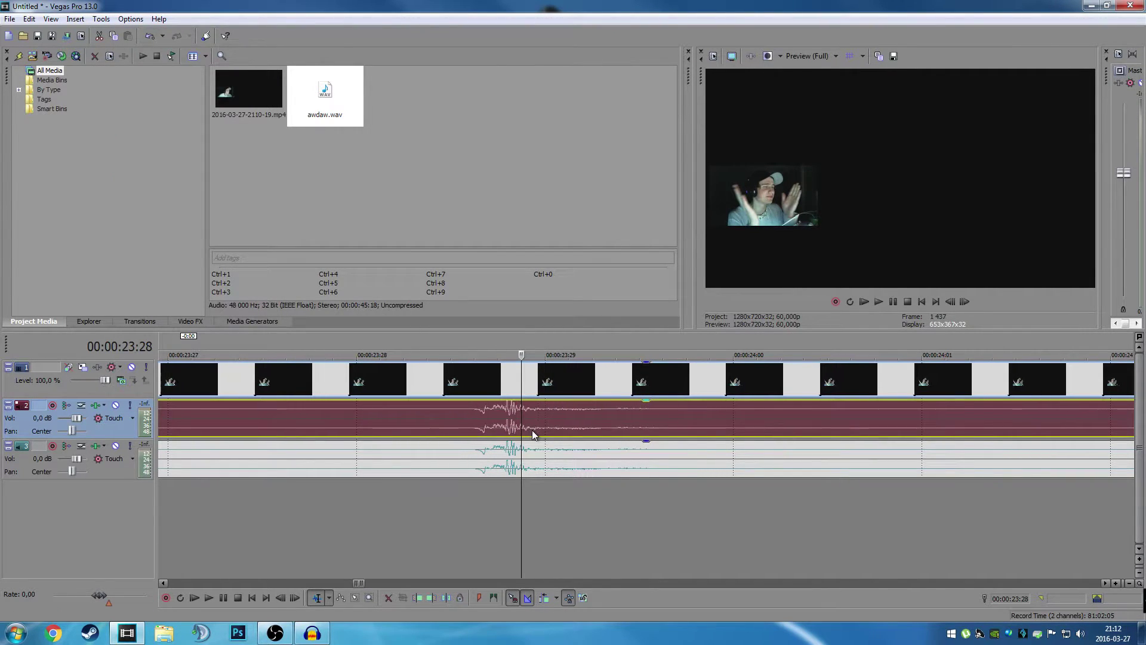
left_click(514, 455)
scroll(627, 433, "up", 5)
scroll(622, 432, "down", 2)
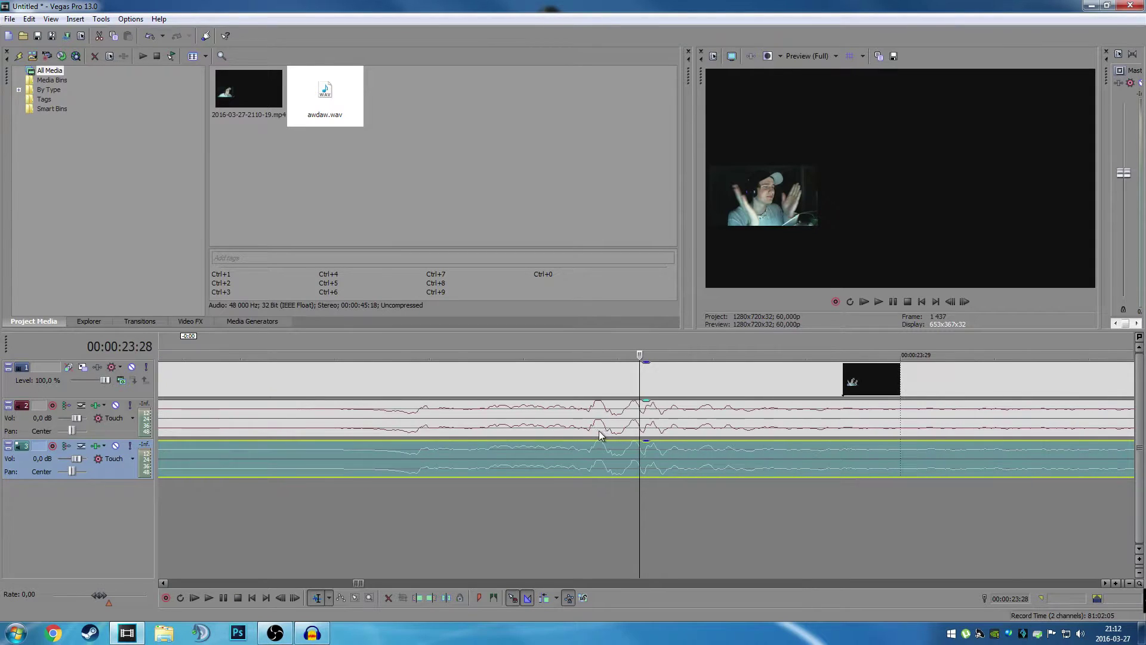
left_click(615, 431)
scroll(614, 429, "down", 2)
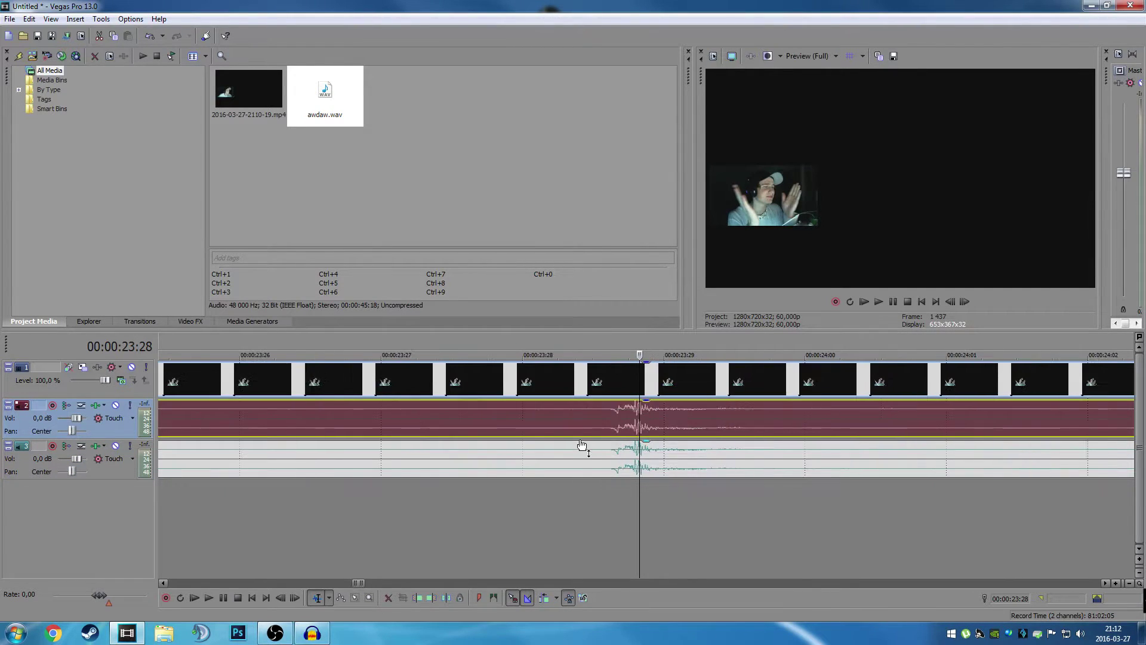
scroll(627, 425, "down", 2)
scroll(632, 422, "down", 1)
scroll(631, 420, "down", 1)
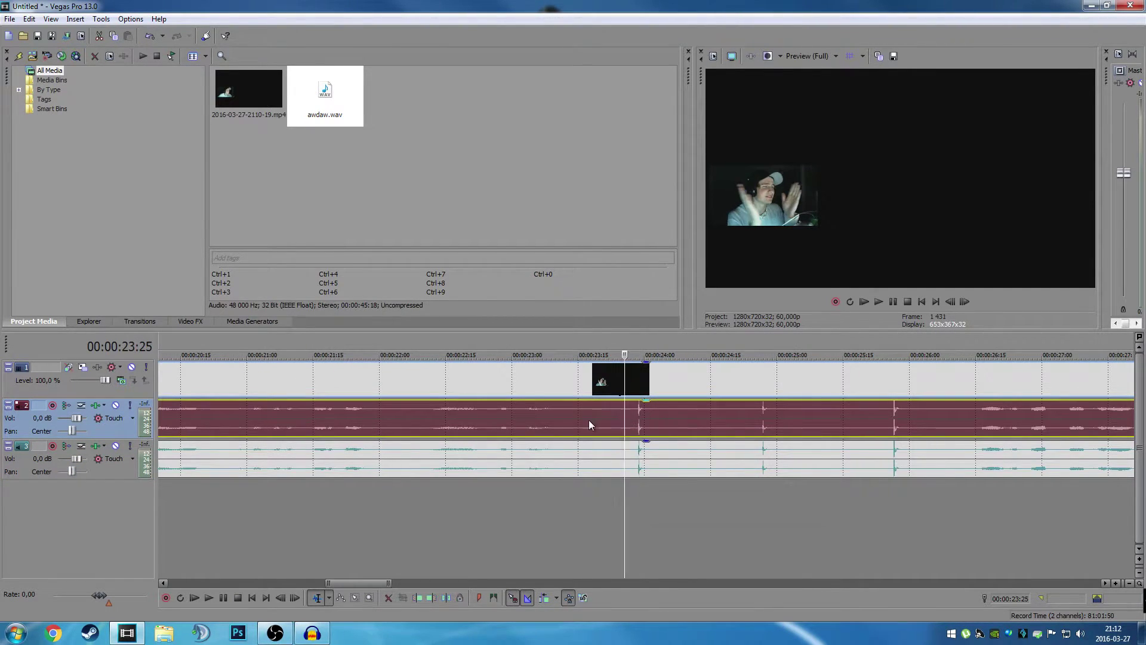
scroll(609, 421, "down", 2)
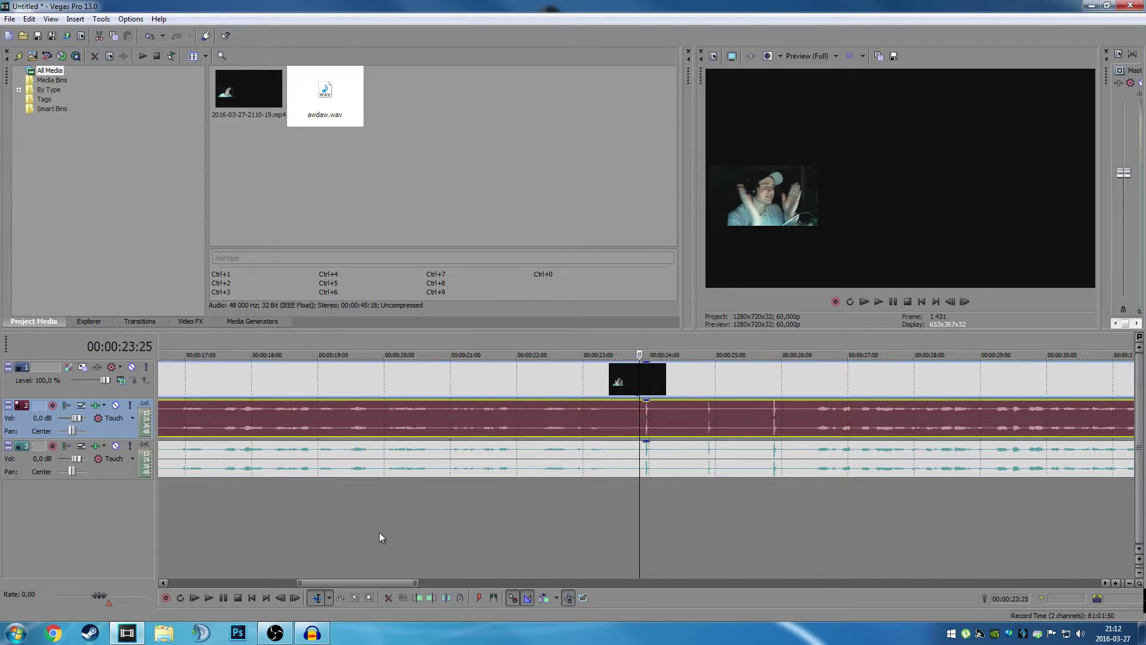
left_click(209, 597)
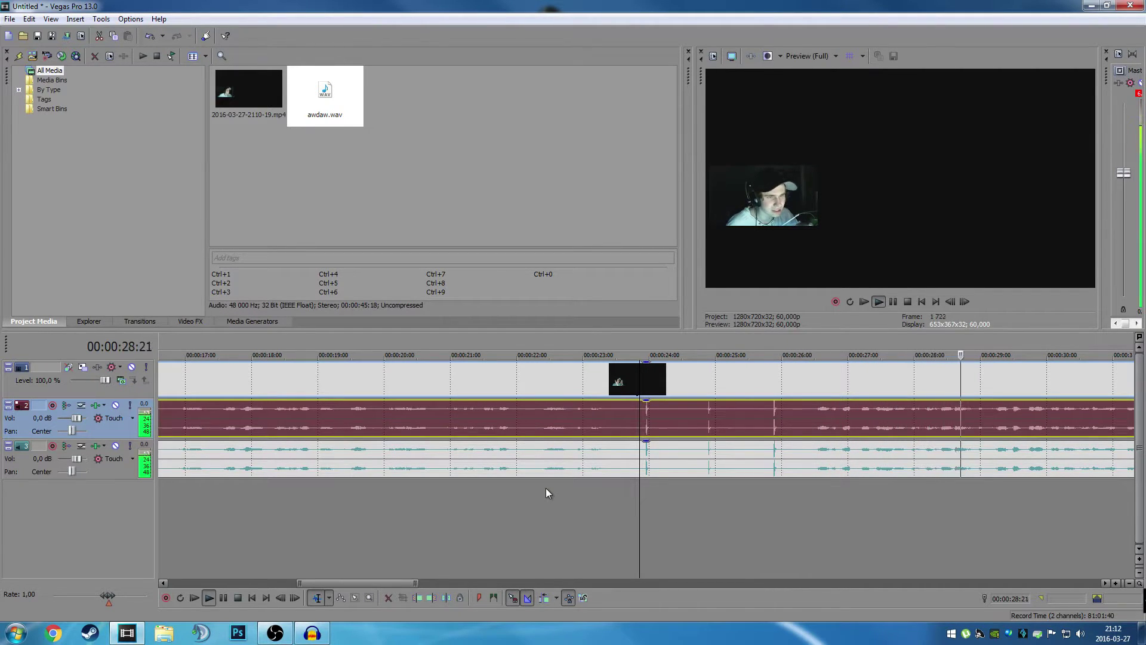
left_click(222, 597)
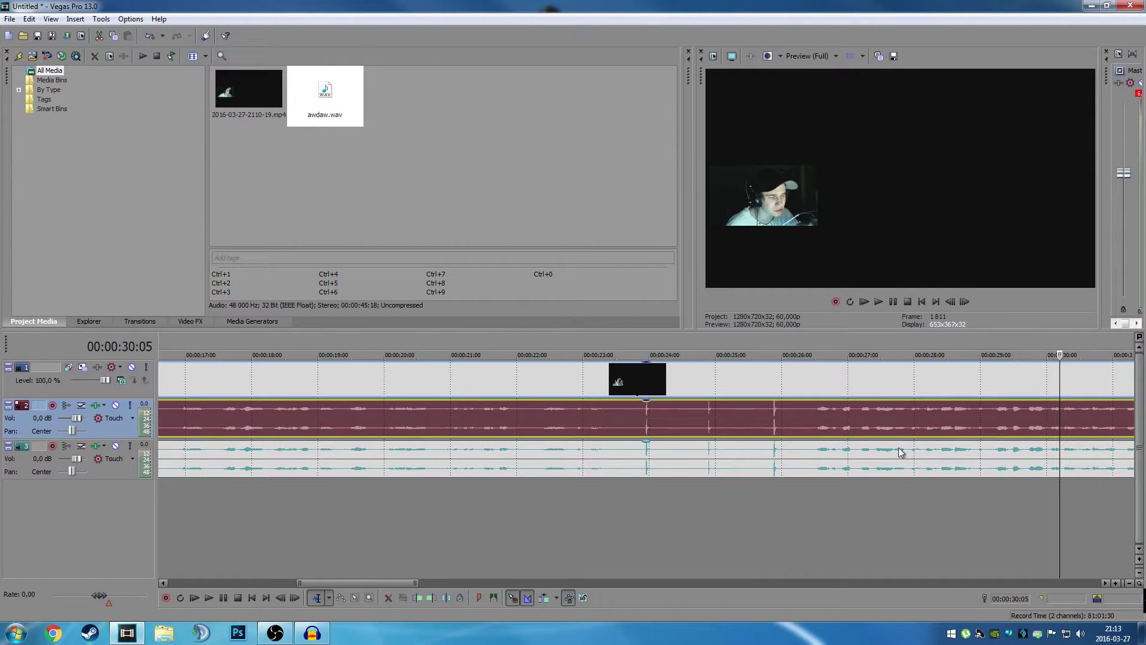
scroll(892, 393, "down", 3)
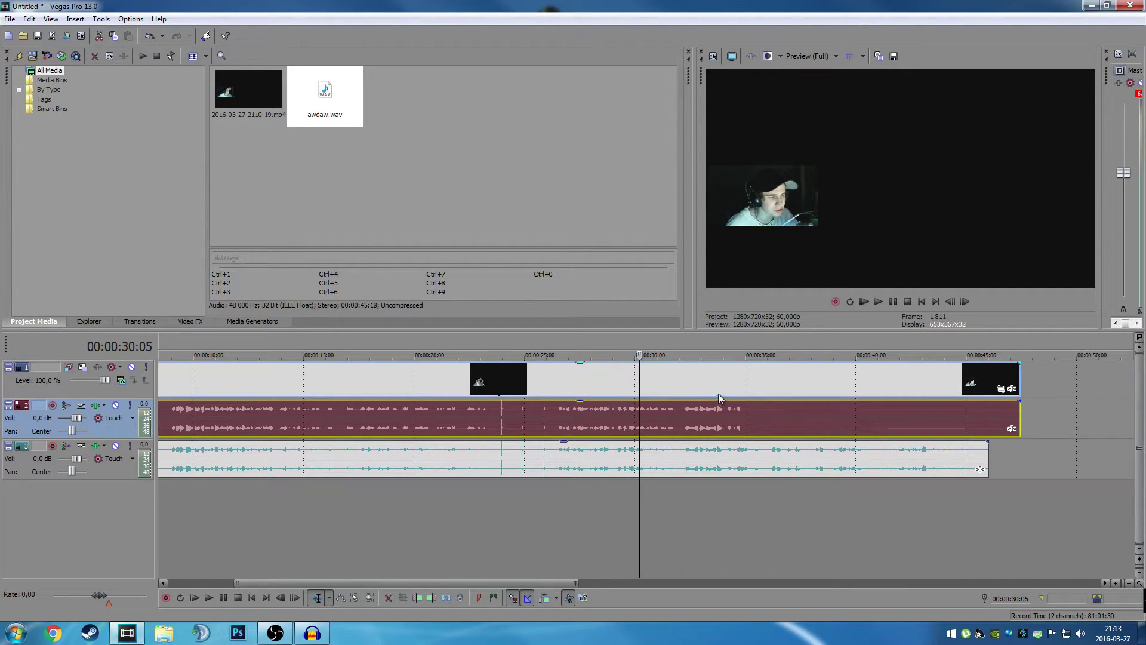
Step: Select the video and both audio events and group them via Group > Create New
left_click(616, 387)
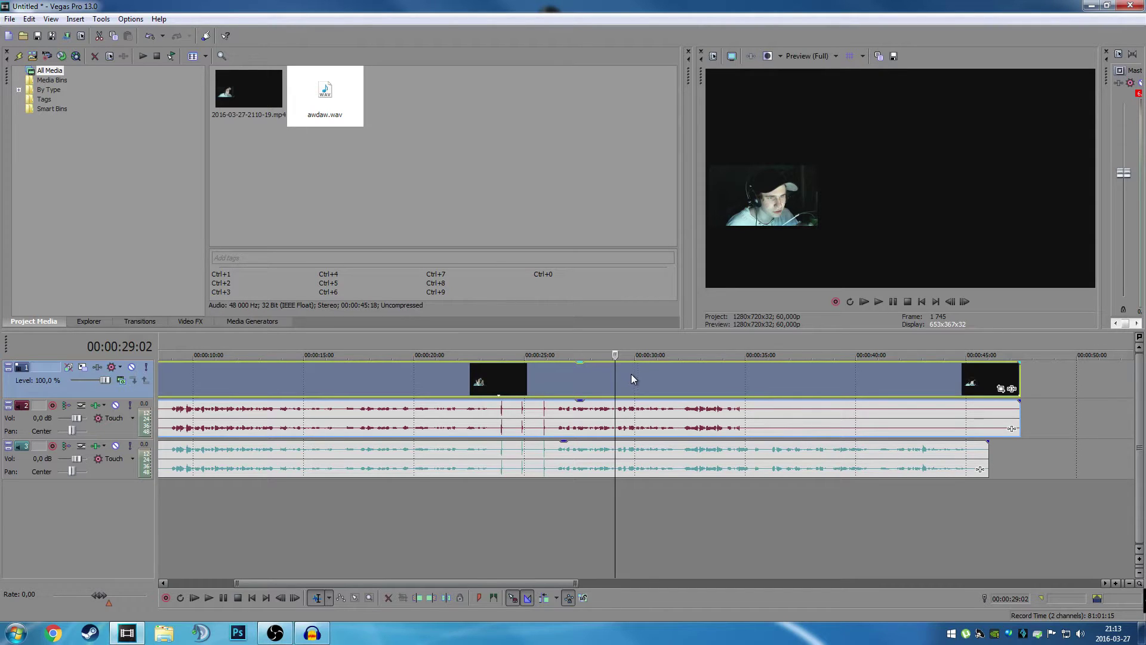
left_click(650, 404, "ctrl")
left_click(651, 451, "ctrl")
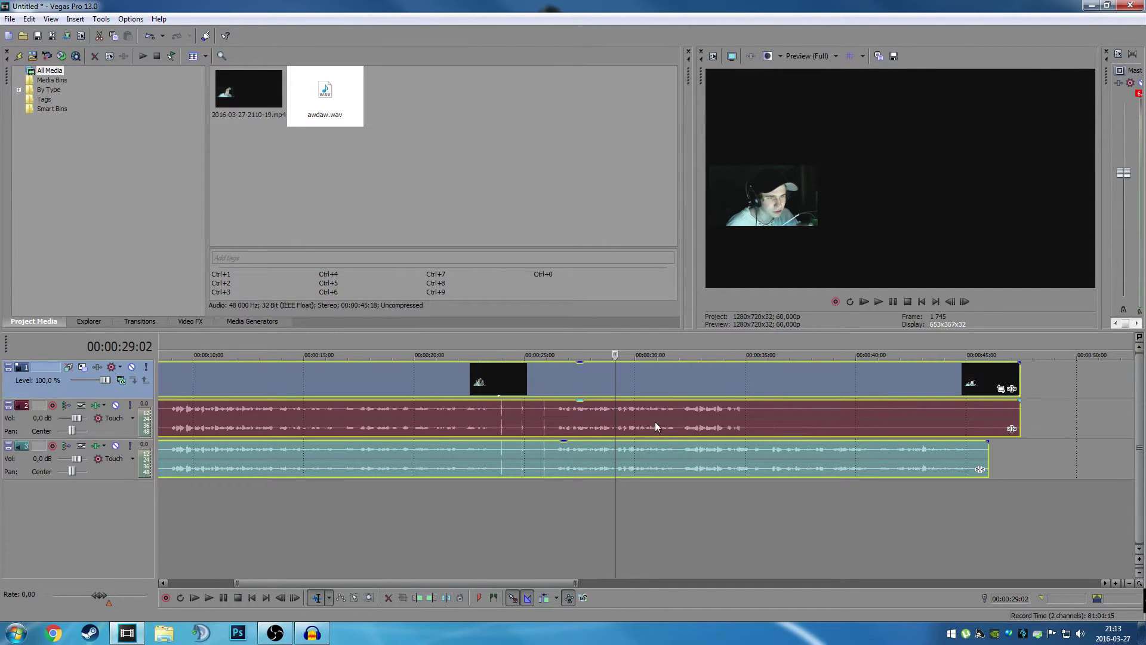
right_click(655, 423)
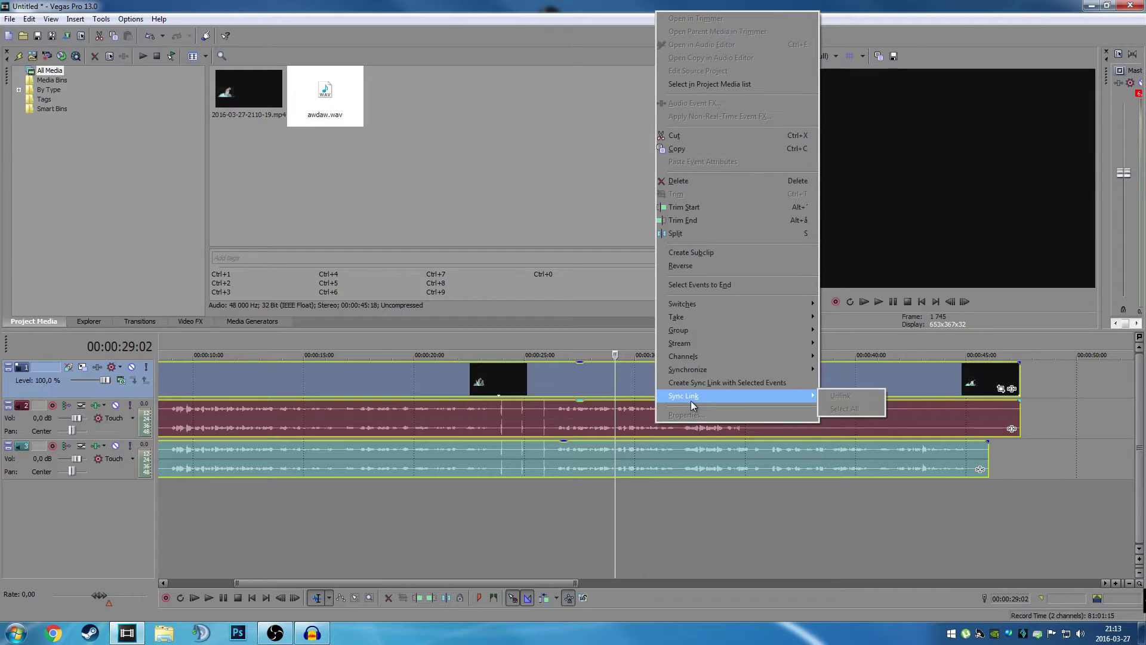
mouse_move(681, 330)
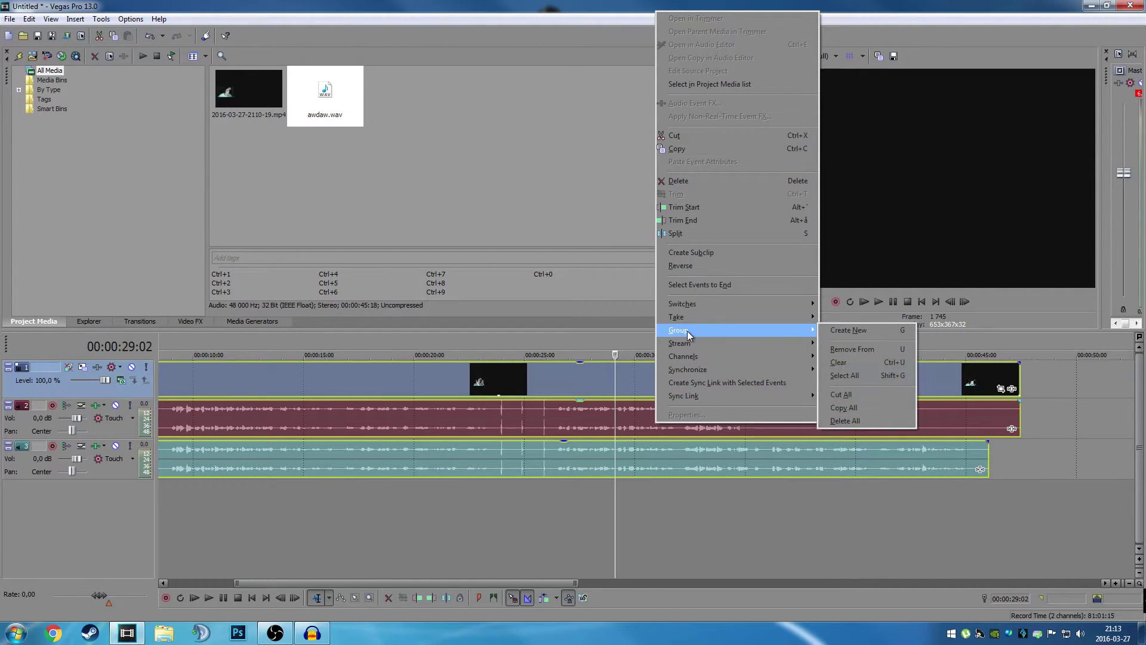
left_click(846, 331)
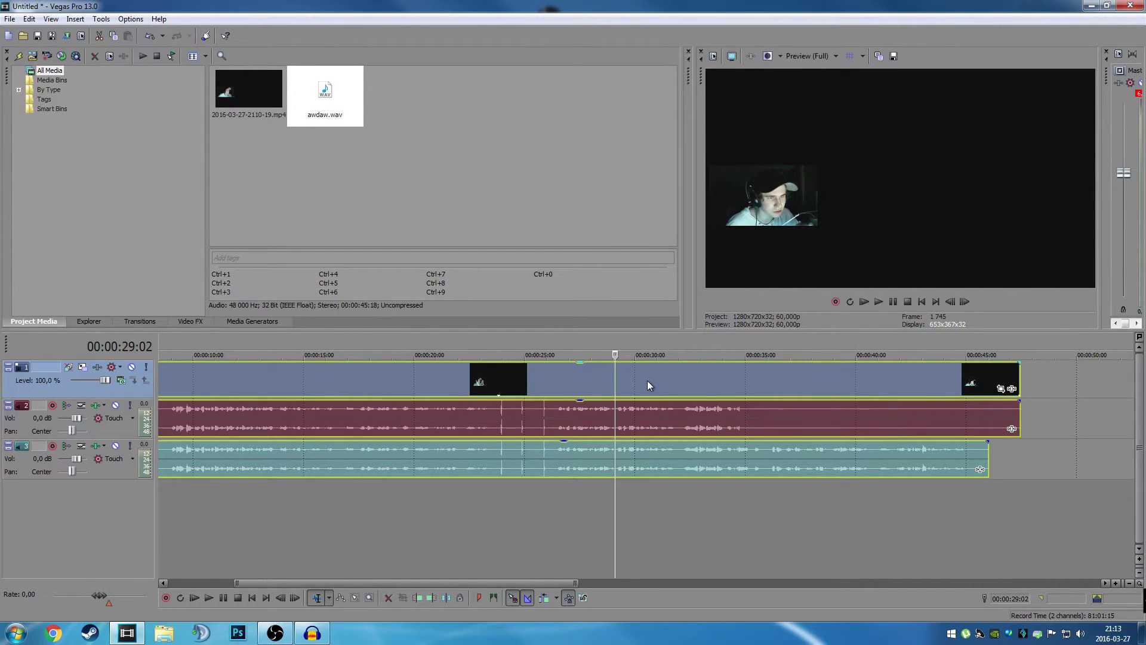
Step: Drag the grouped clips to about 00:00:45 and play back to confirm they stay in sync
left_click_drag(516, 384, 663, 385)
scroll(665, 397, "down", 5)
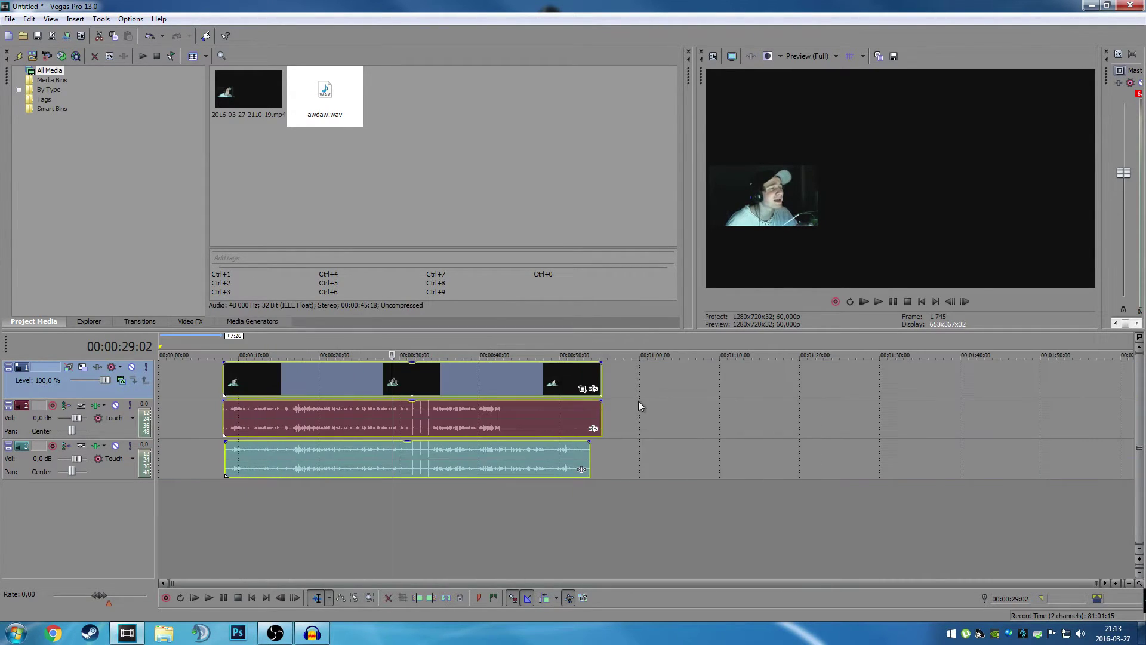
left_click_drag(508, 379, 512, 421)
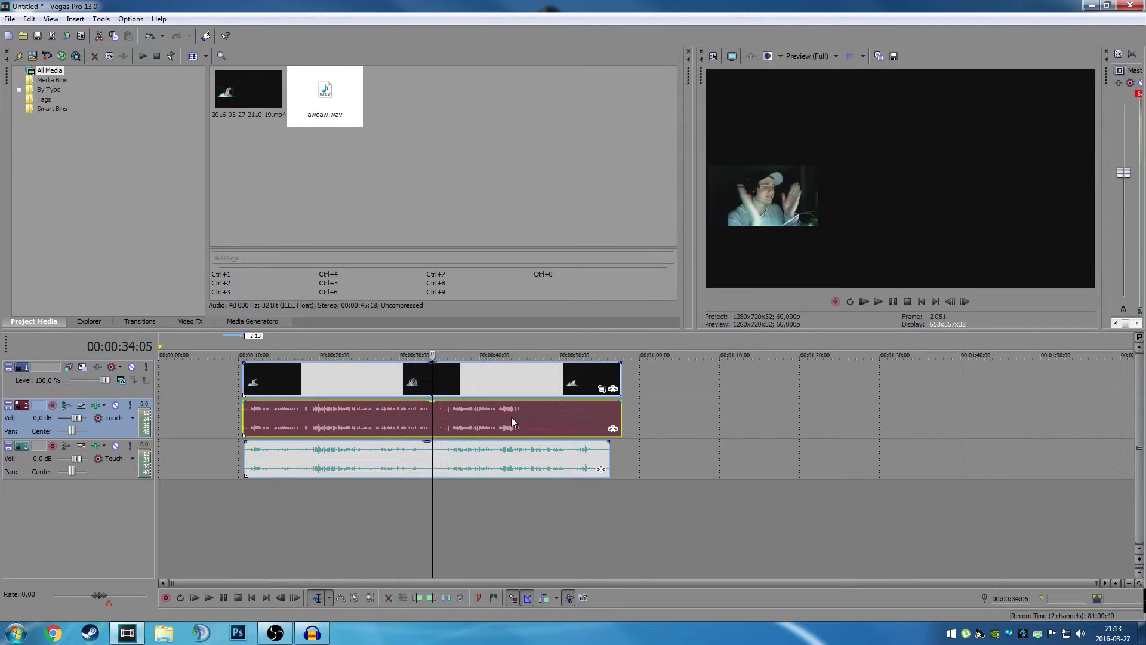
scroll(512, 421, "up", 3)
left_click(680, 410)
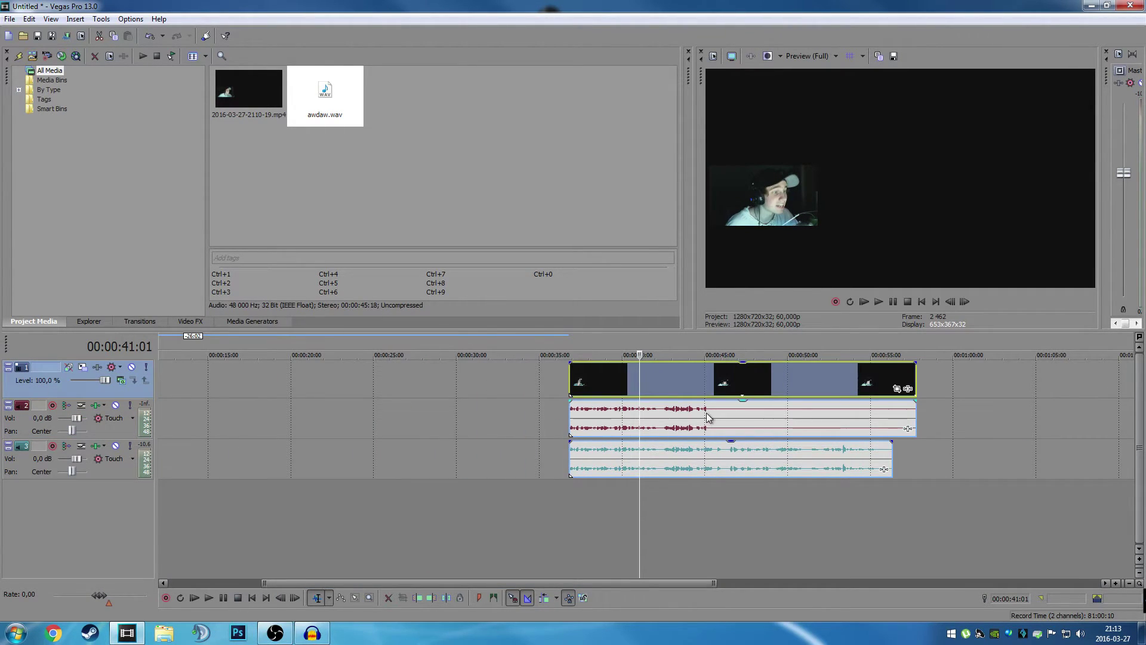
left_click(707, 417)
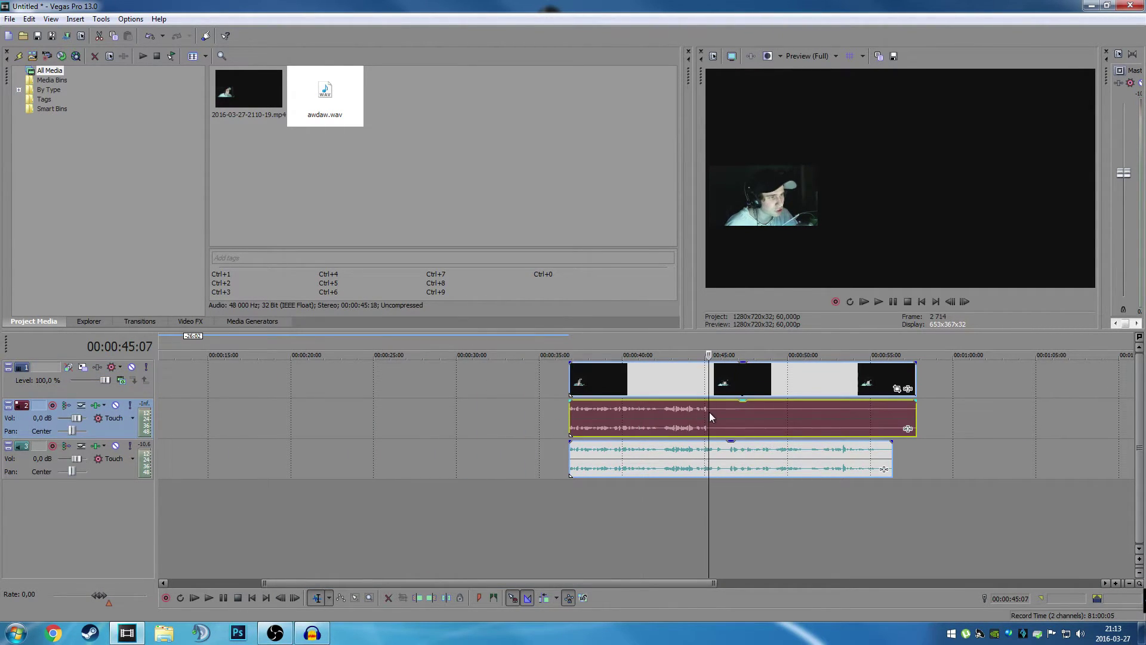
key("space")
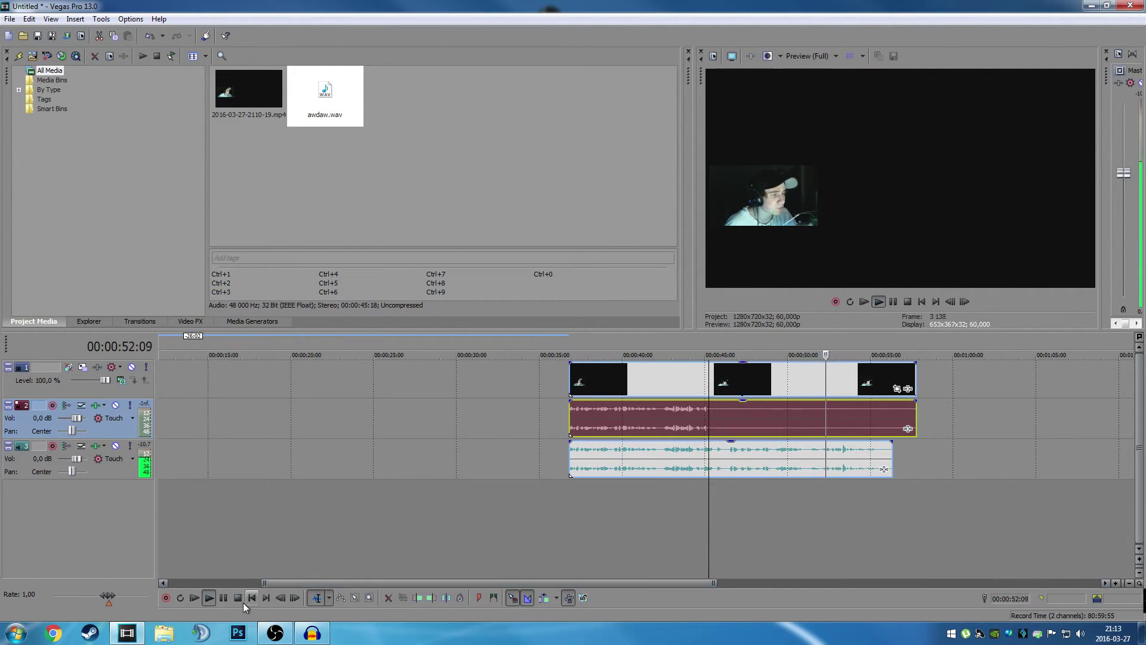
left_click(222, 599)
scroll(707, 419, "down", 2)
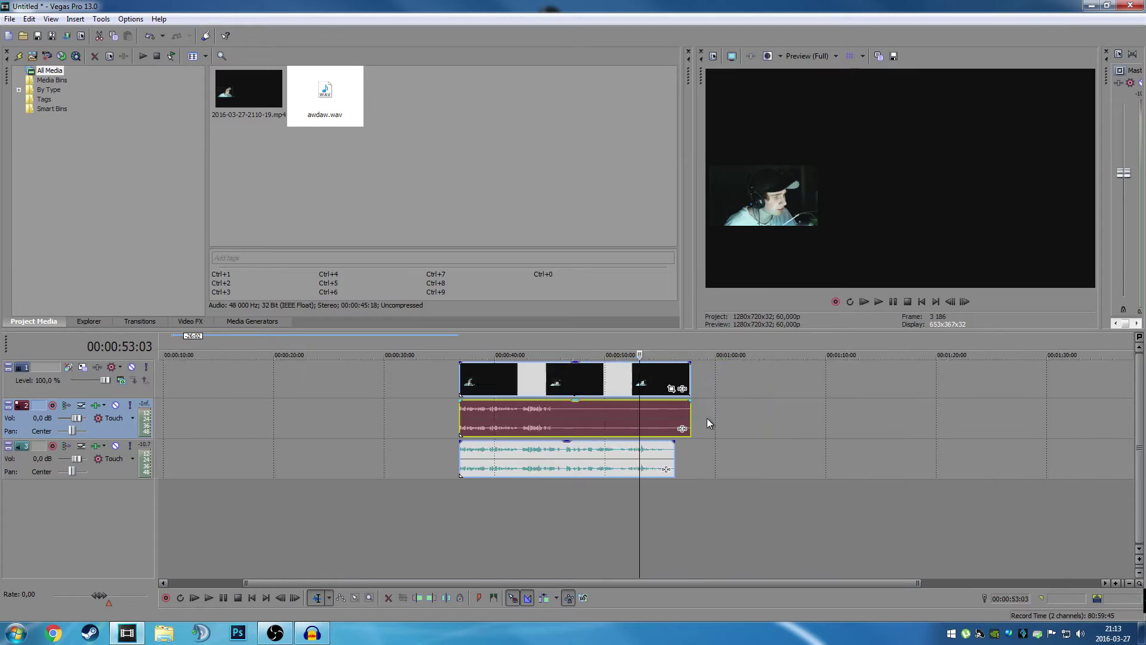
scroll(661, 402, "down", 2)
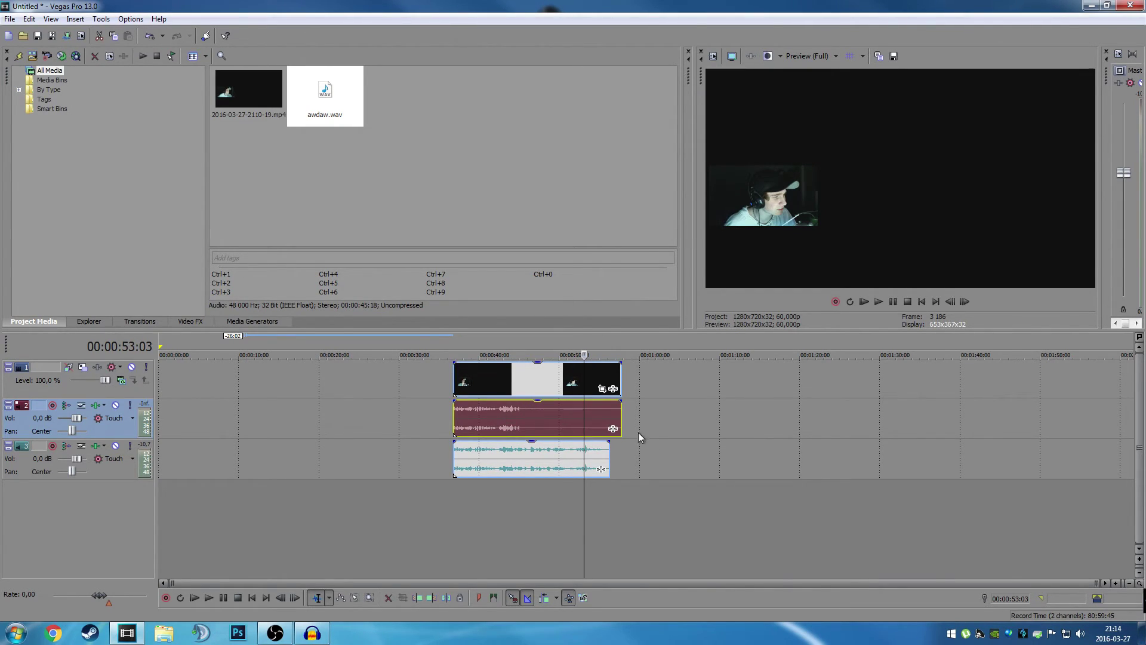
left_click(604, 454)
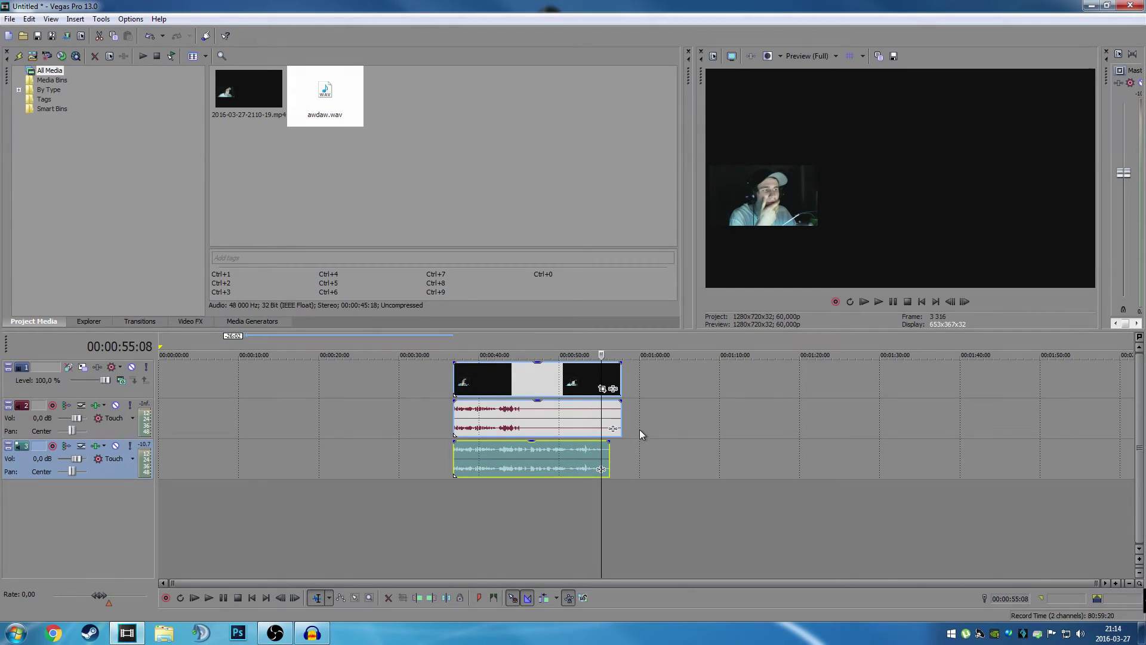